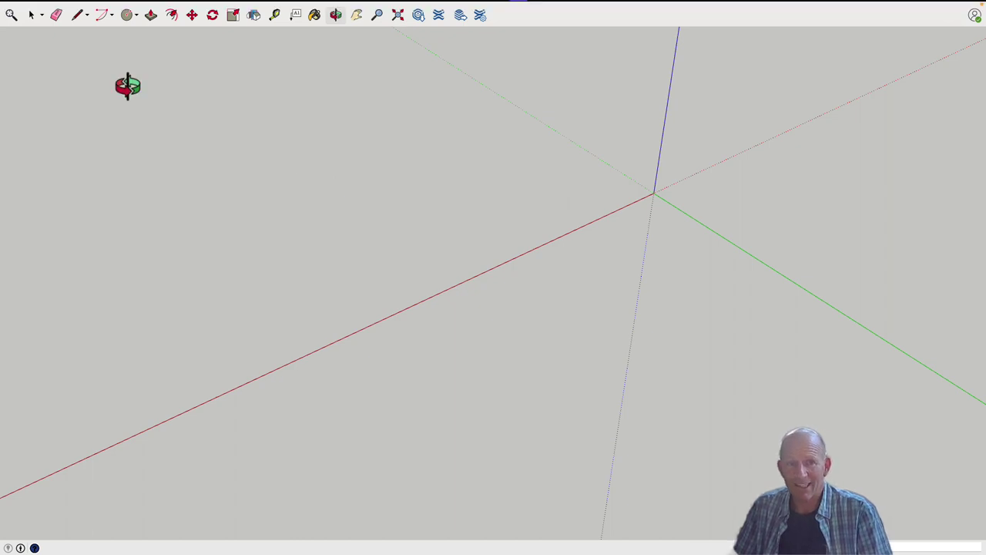
Open the Add Location dialog from File > Geo-location.
left_click(78, 7)
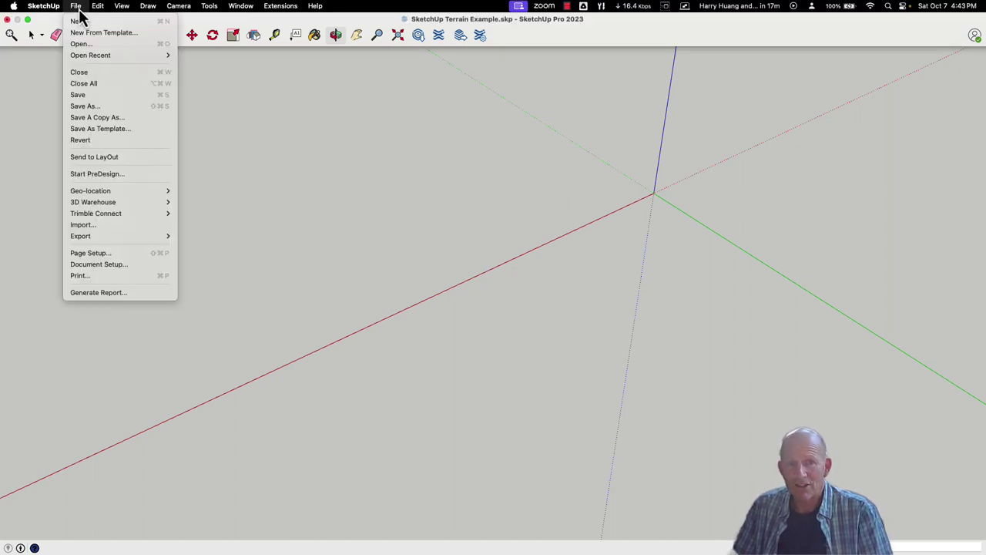
mouse_move(103, 190)
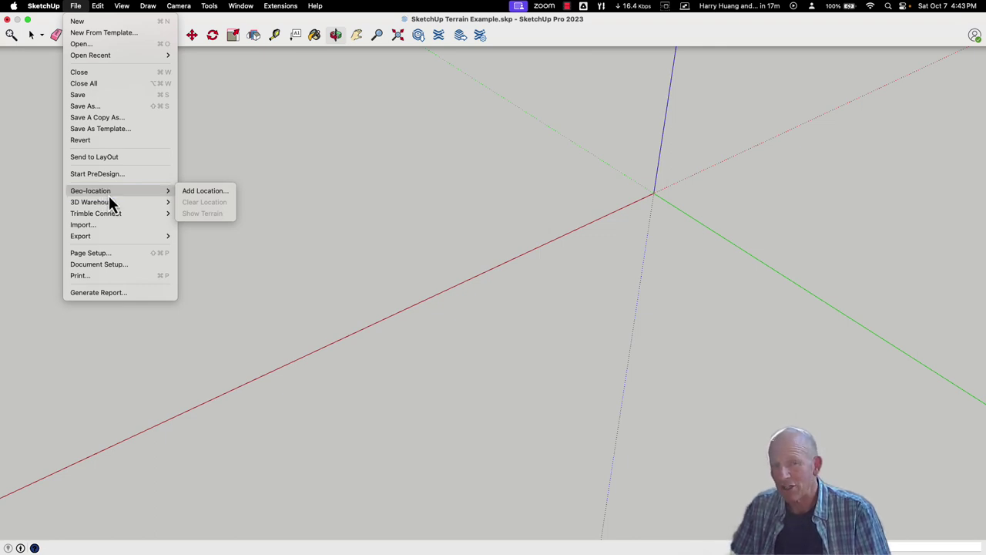
left_click(211, 194)
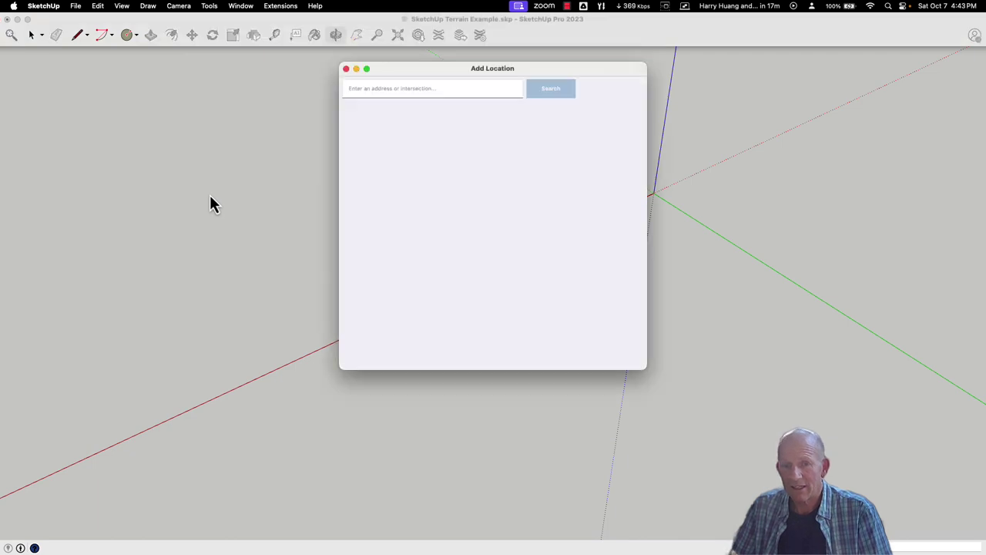
Search the location map for 'stanford university'.
left_click(401, 89)
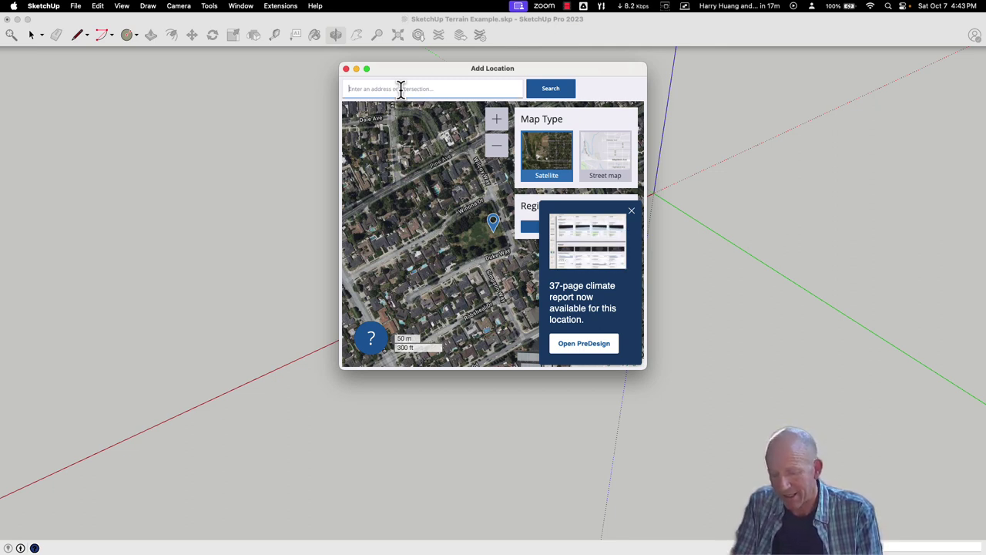
type("stanb")
key("BackSpace")
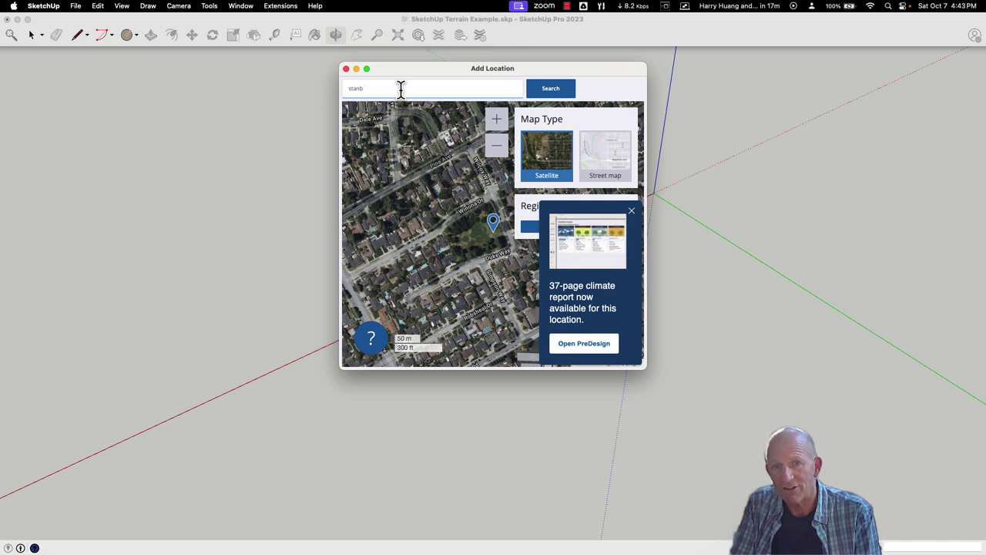
type("ford")
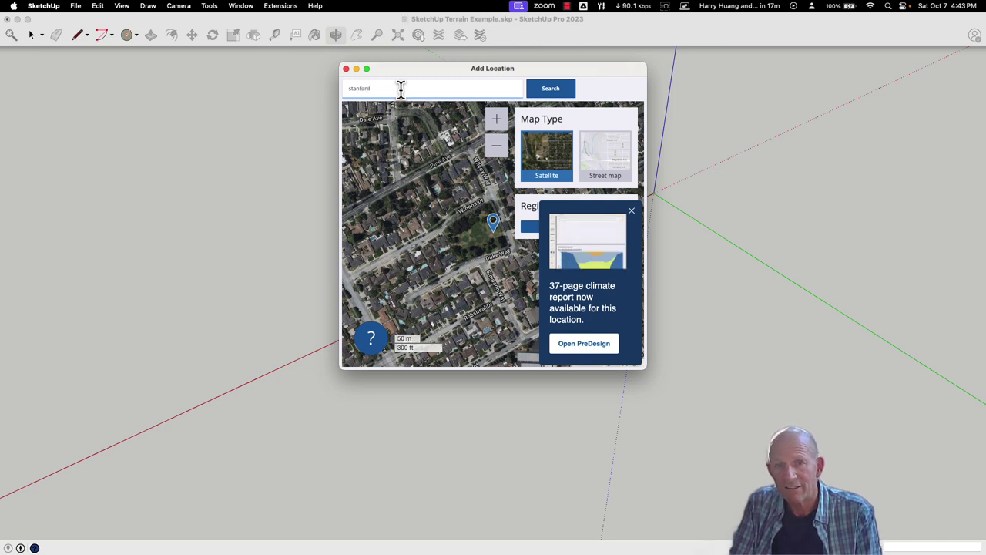
type(" univer")
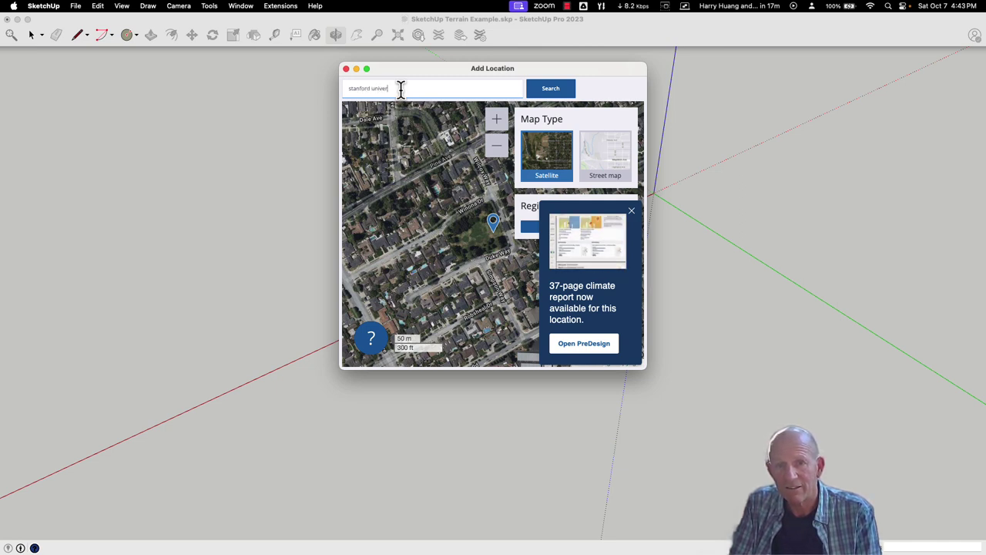
type("sity")
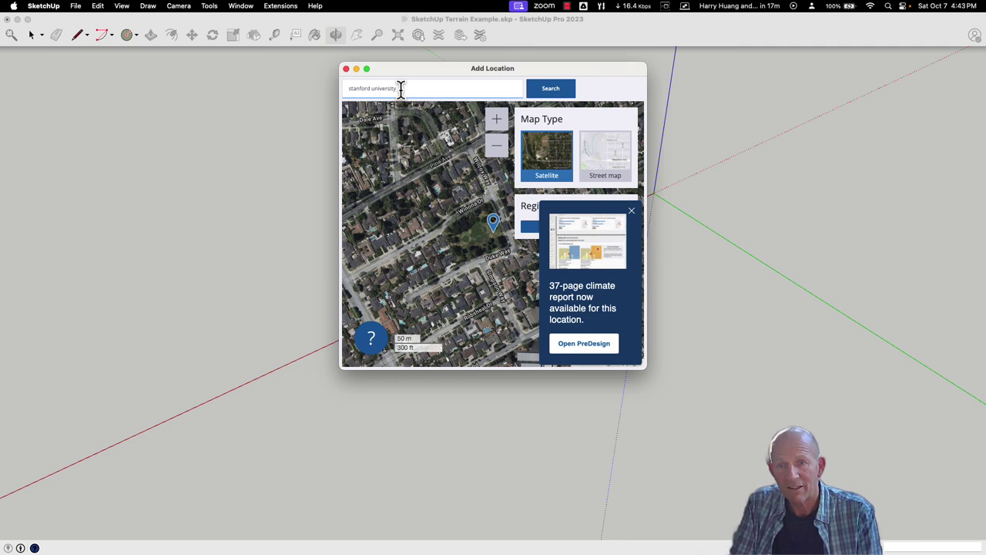
key("Return")
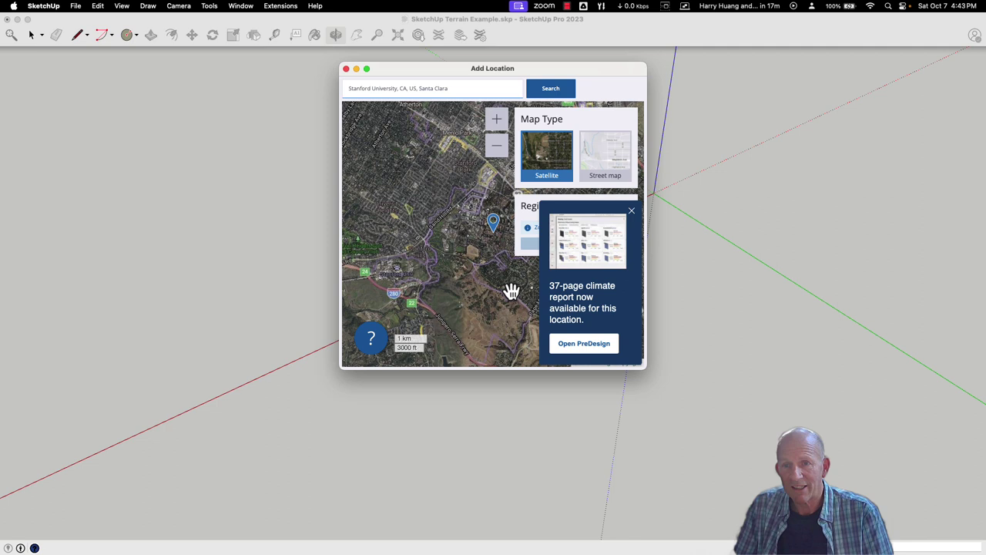
Dismiss the climate report promo, zoom the map to 300 m scale, and pan toward the hills.
left_click(631, 212)
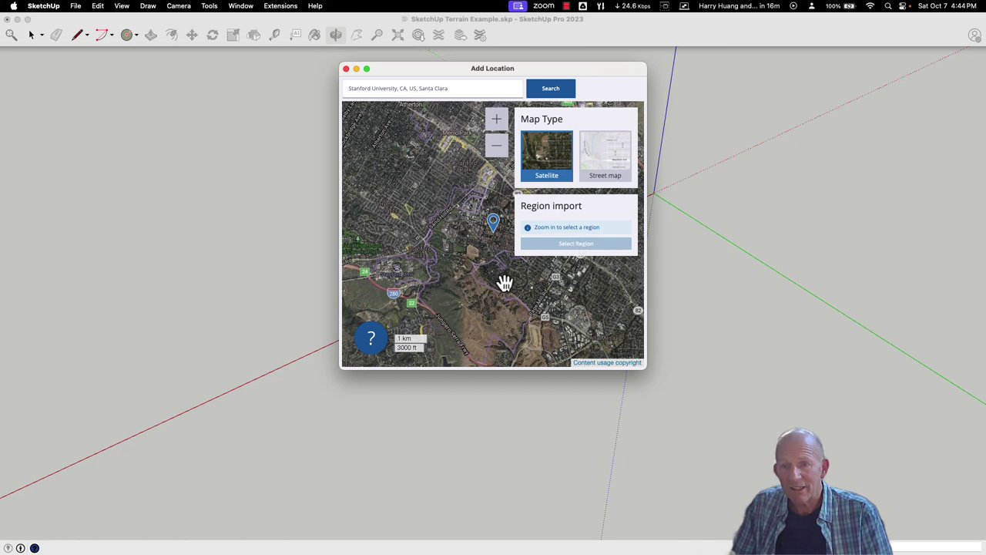
scroll(502, 280, "up", 3)
scroll(502, 281, "up", 2)
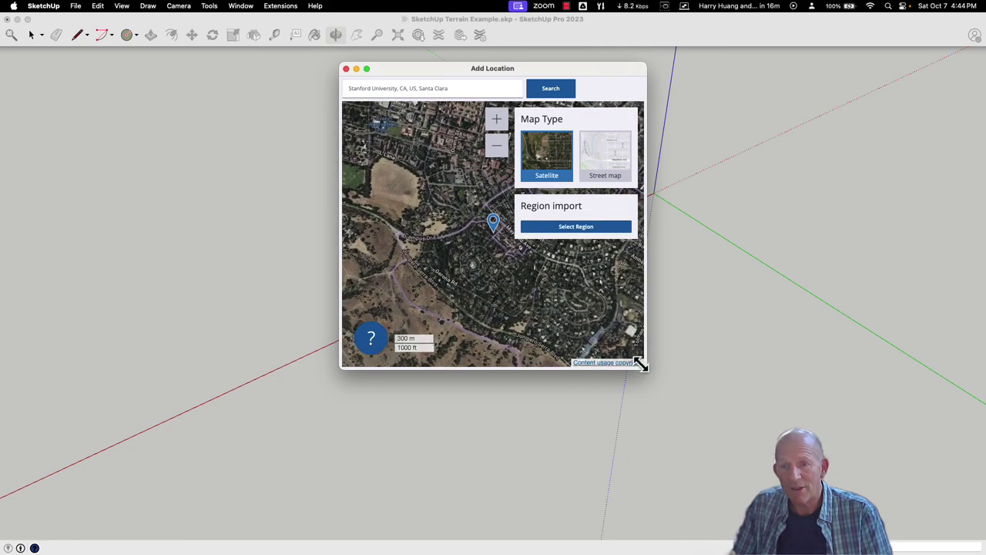
left_click_drag(528, 319, 502, 248)
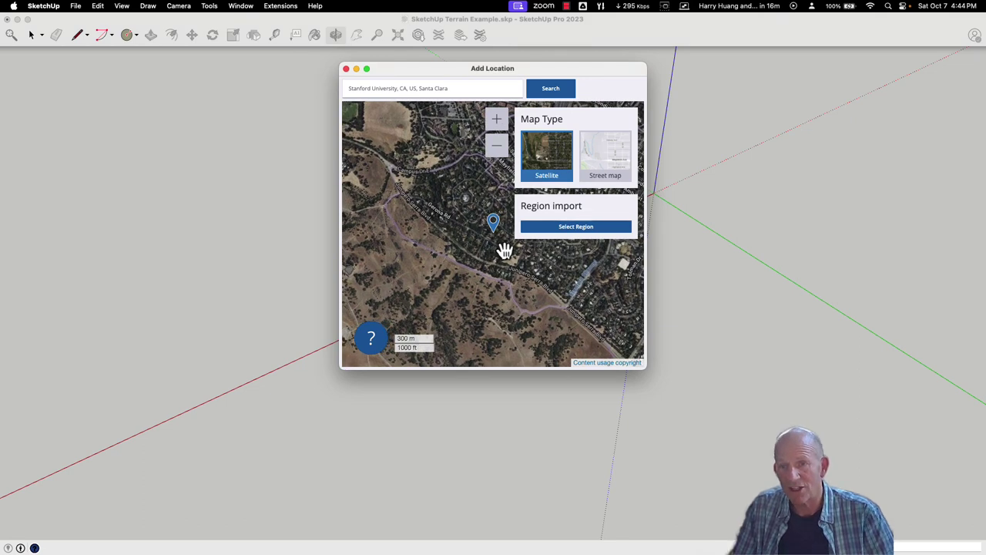
Enlarge the window and shrink the High-resolution import region around the pin to 690 tiles.
left_click(583, 229)
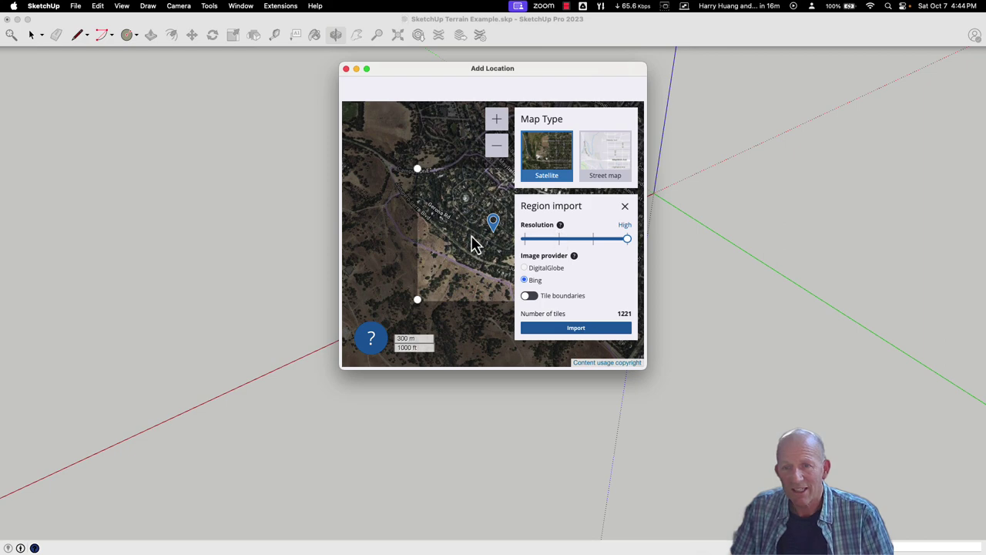
scroll(475, 243, "down", 5)
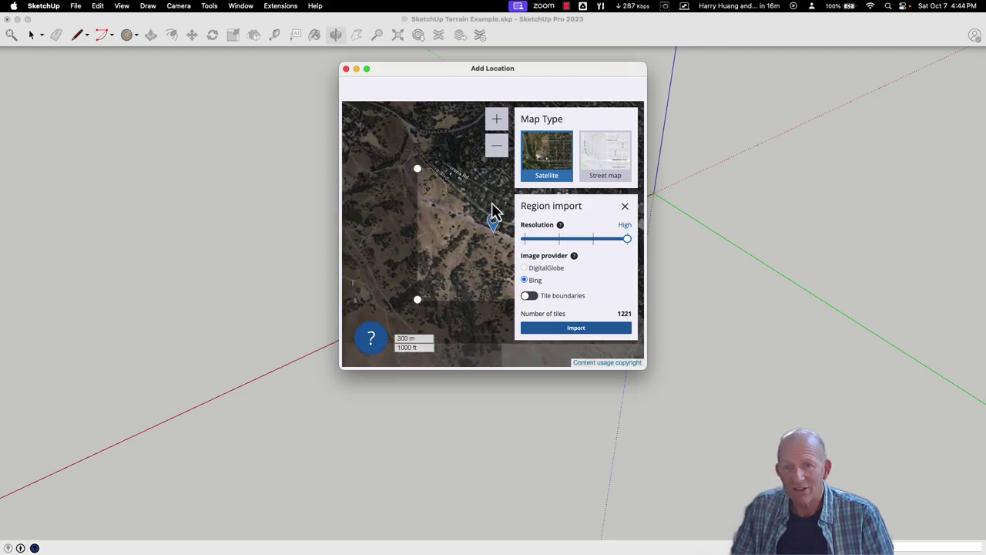
scroll(493, 209, "down", 5)
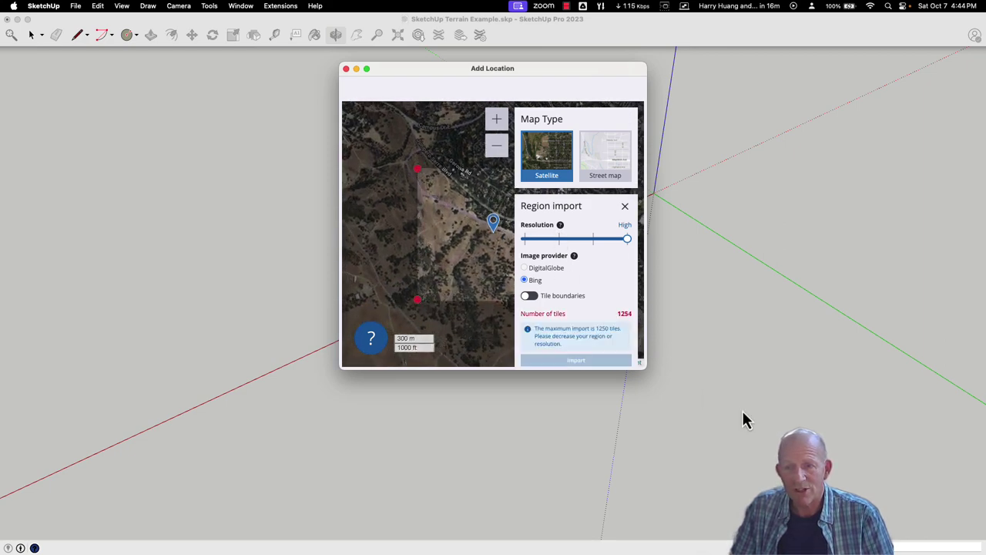
left_click_drag(646, 368, 906, 394)
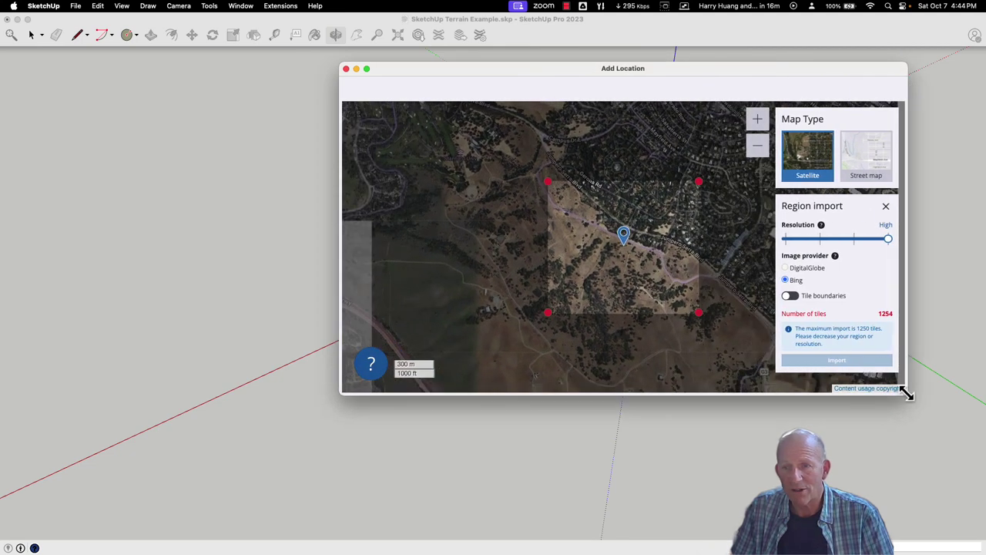
scroll(640, 293, "down", 5)
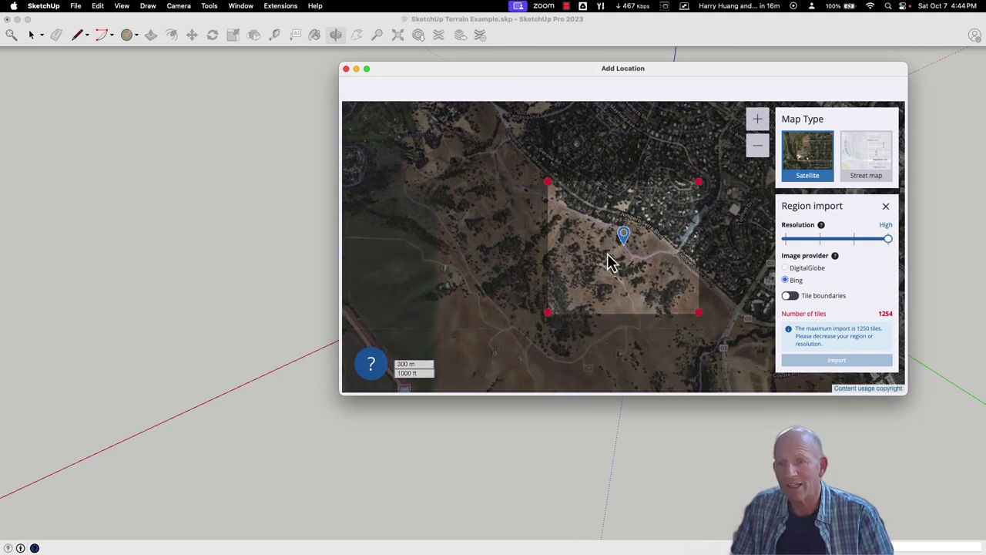
left_click_drag(609, 262, 611, 218)
scroll(574, 151, "up", 3)
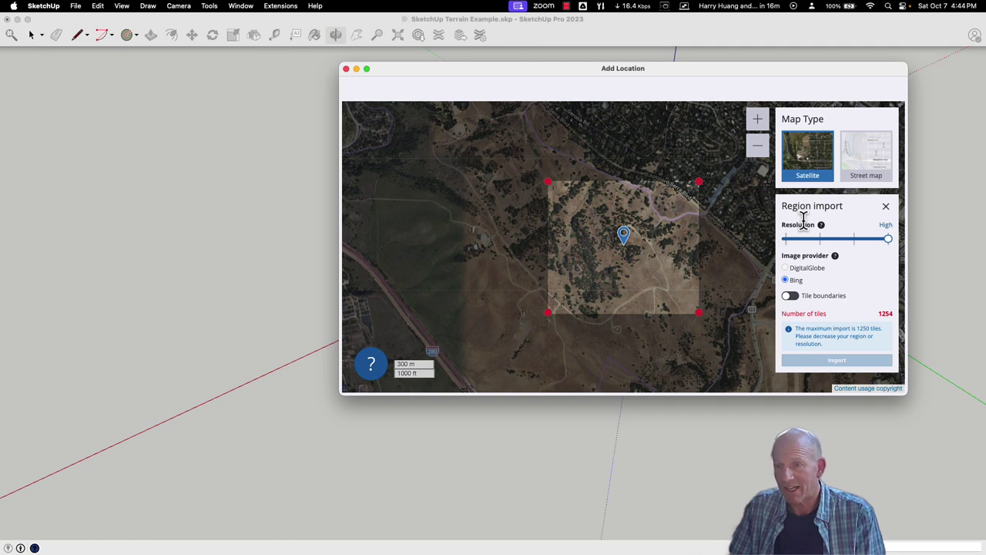
mouse_move(826, 275)
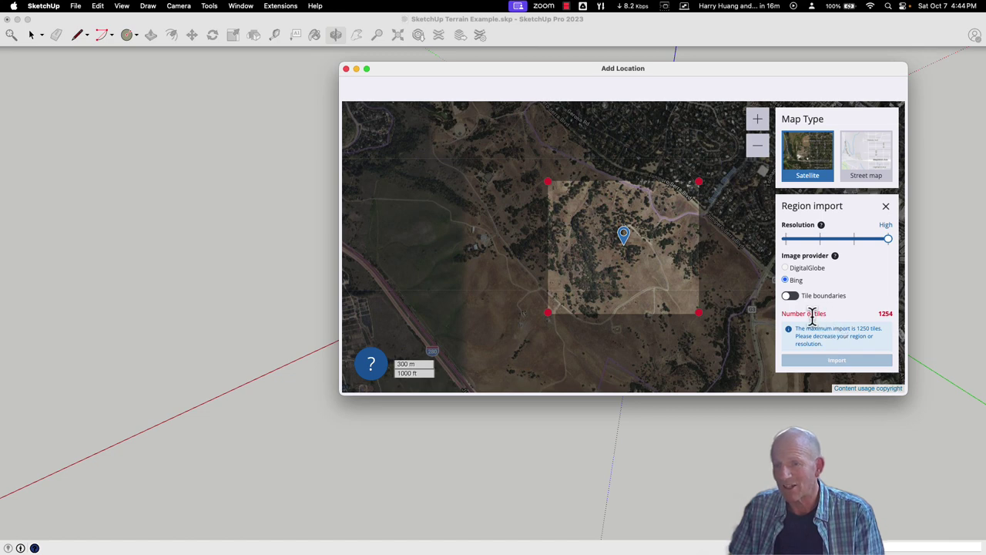
left_click_drag(704, 317, 685, 293)
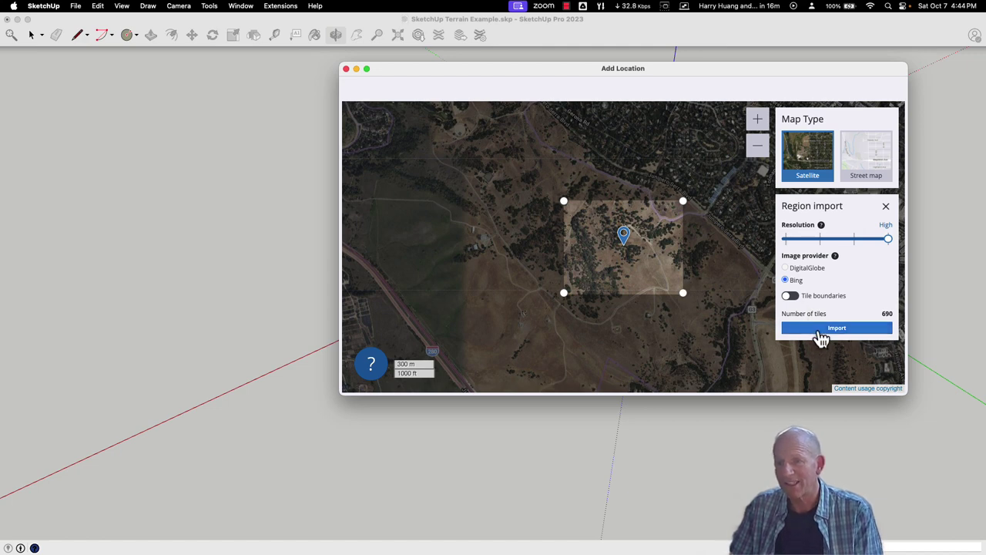
Import the 690-tile region and orbit to view the flat aerial imagery of the hills.
left_click(819, 329)
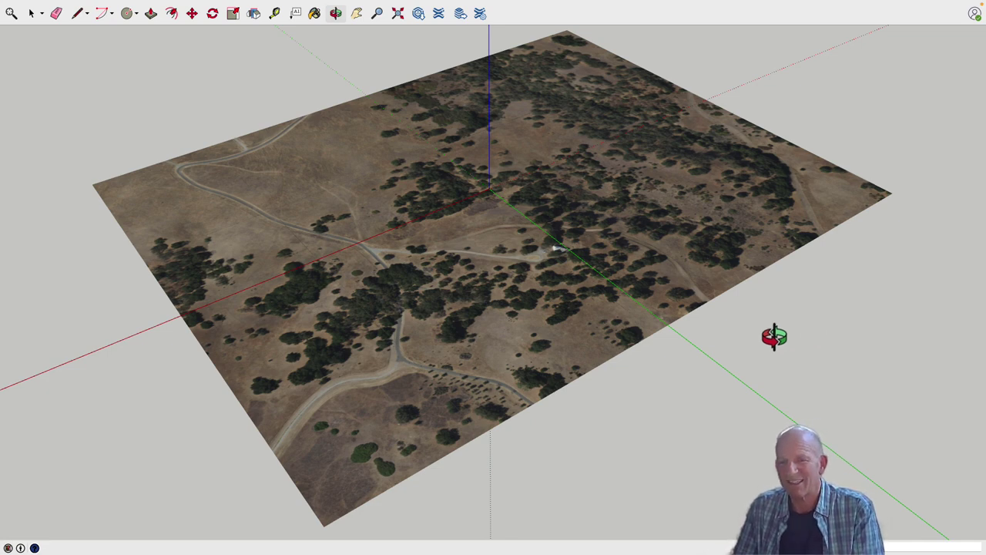
mouse_move(529, 320)
left_mouse_down()
mouse_move(513, 326)
mouse_move(434, 282)
mouse_move(385, 280)
mouse_move(351, 262)
mouse_move(502, 226)
mouse_move(568, 271)
mouse_move(513, 317)
left_mouse_up()
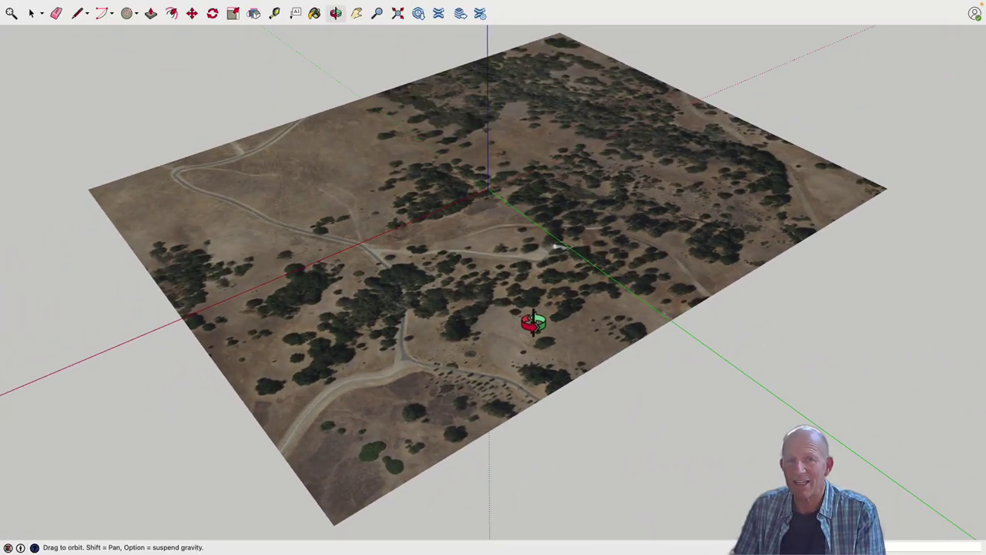
mouse_move(98, 7)
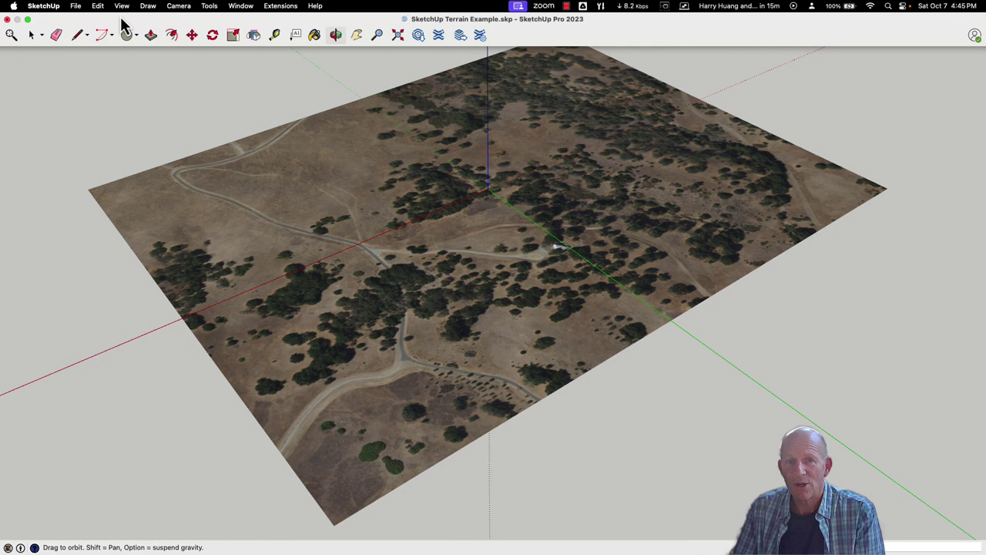
Turn on Geo-location Show Terrain and orbit to inspect the 3-D hill relief.
left_click(76, 6)
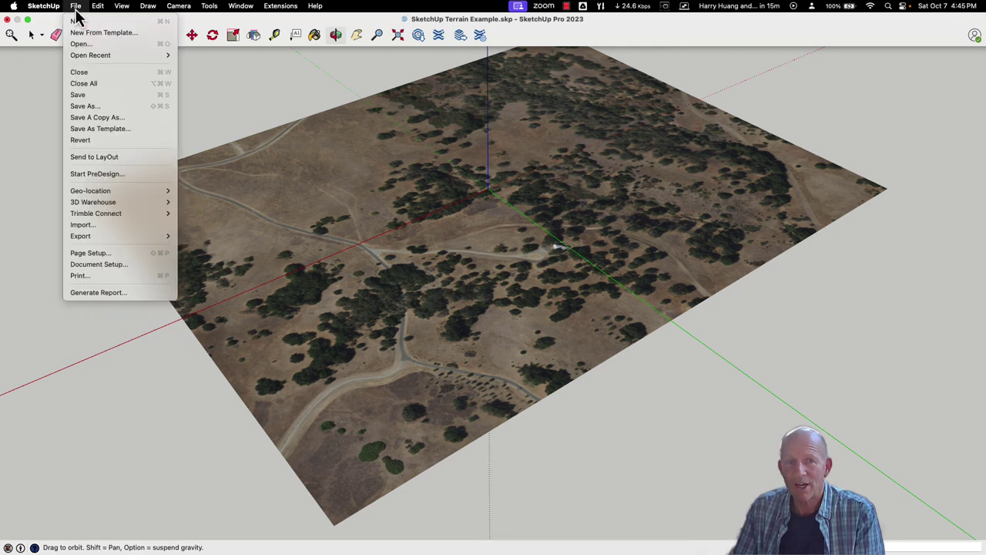
mouse_move(90, 193)
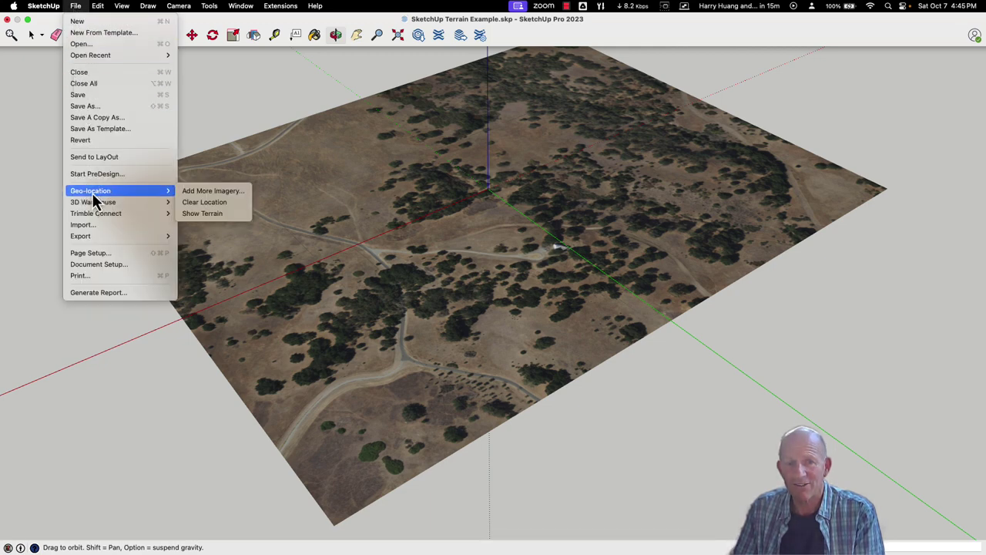
left_click(210, 214)
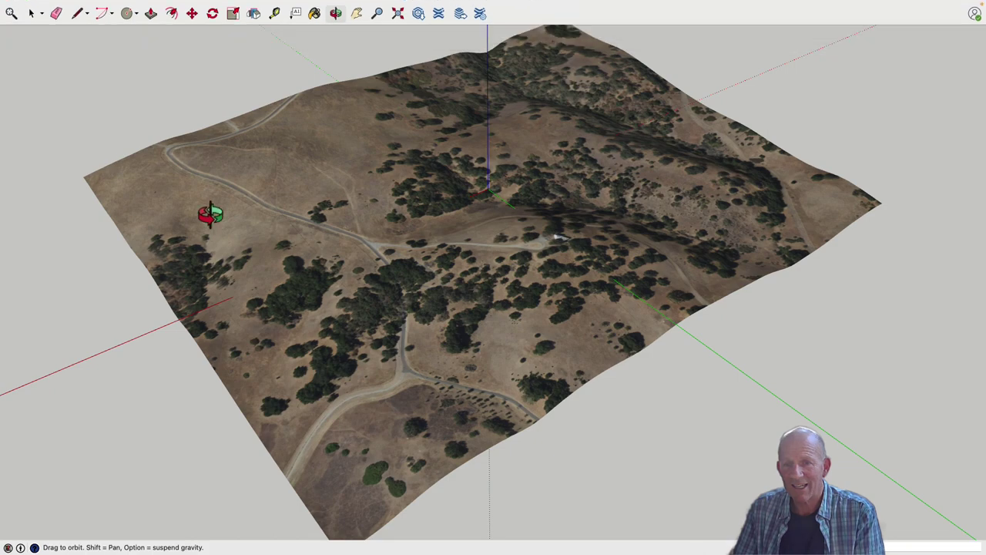
left_click_drag(352, 220, 271, 221)
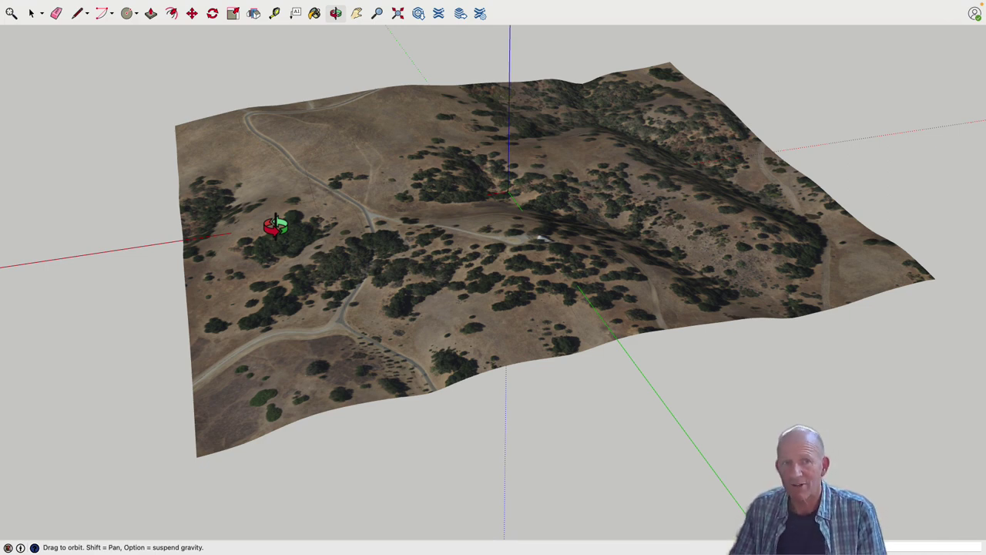
Export the 3D model to Documents as AutoCAD DWG 'SketchUp Terrain Example'.
mouse_move(27, 6)
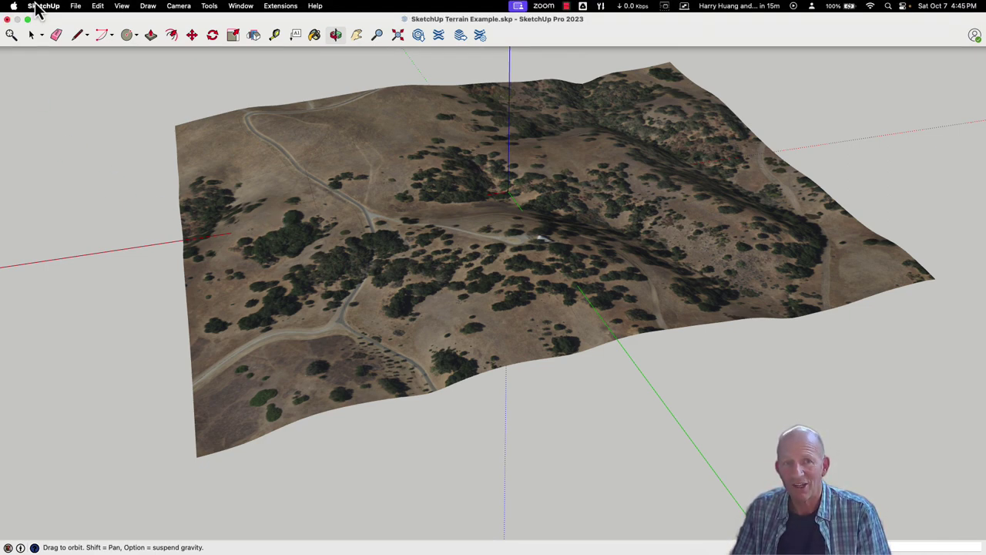
left_click(75, 7)
mouse_move(98, 237)
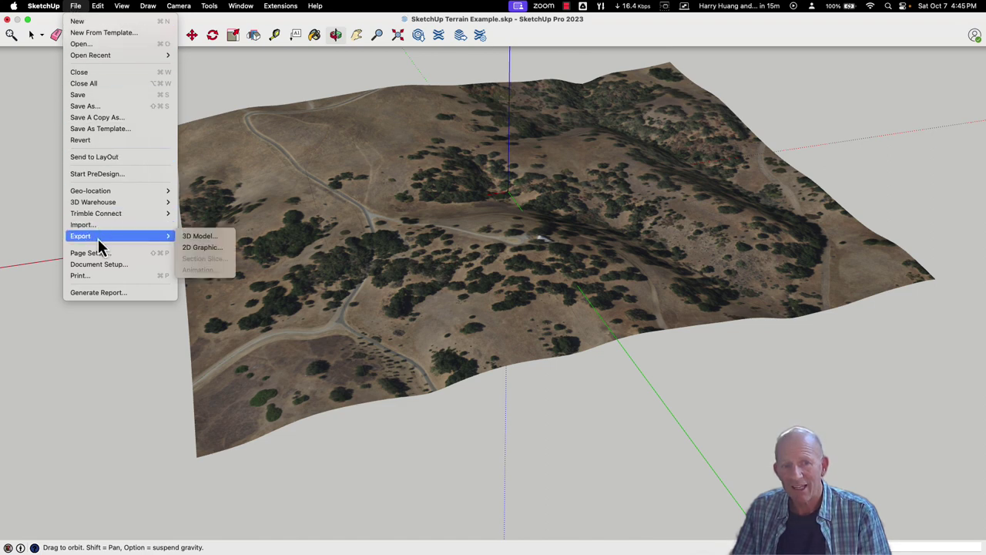
left_click(195, 238)
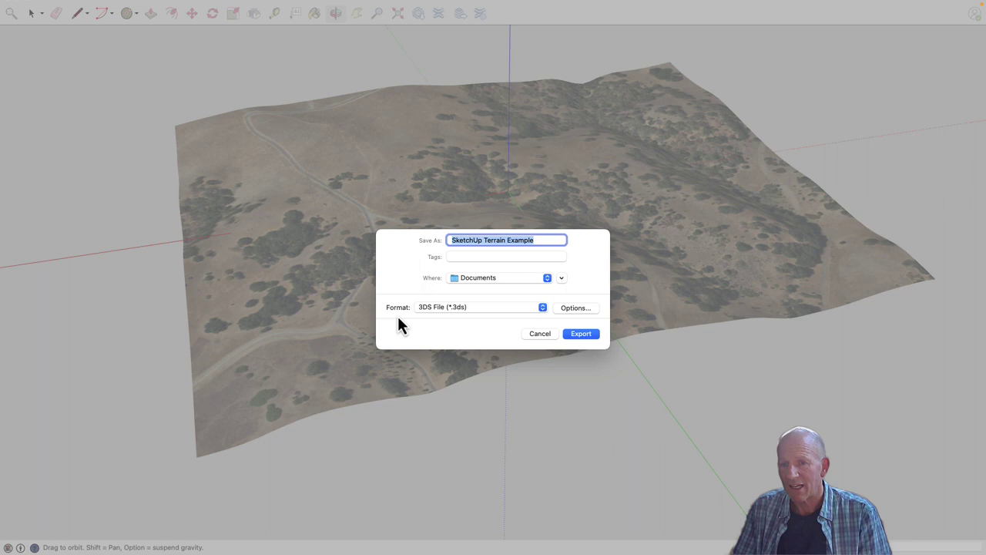
left_click(477, 306)
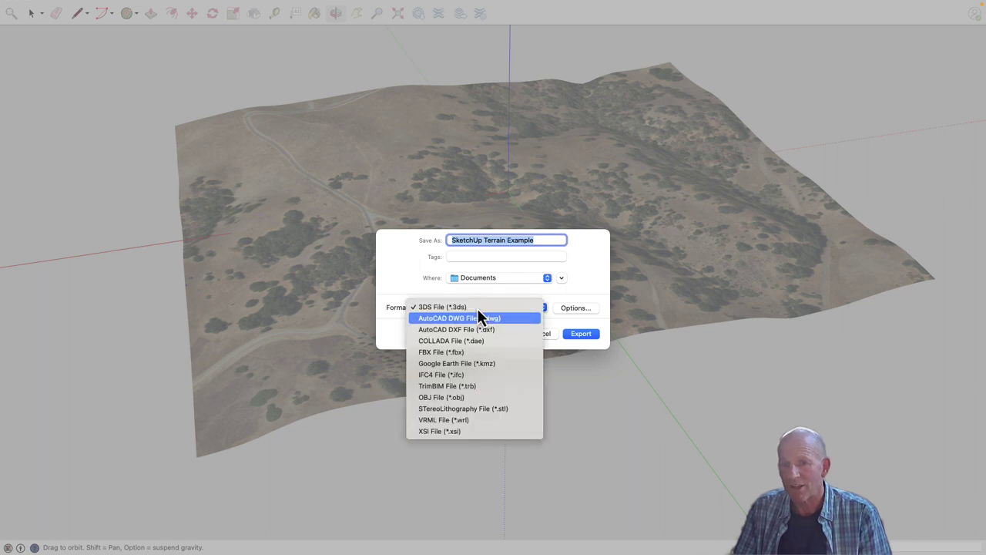
left_click(478, 319)
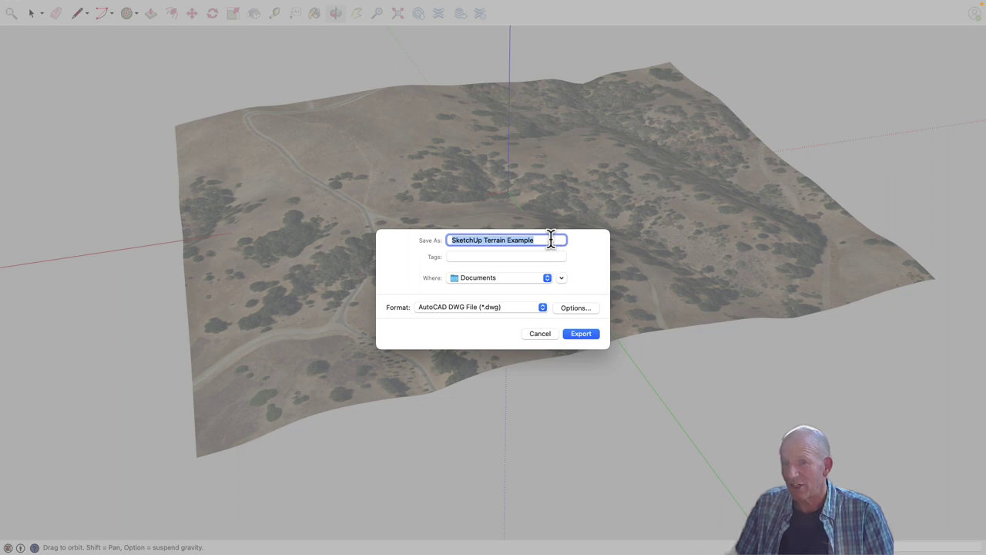
left_click(580, 333)
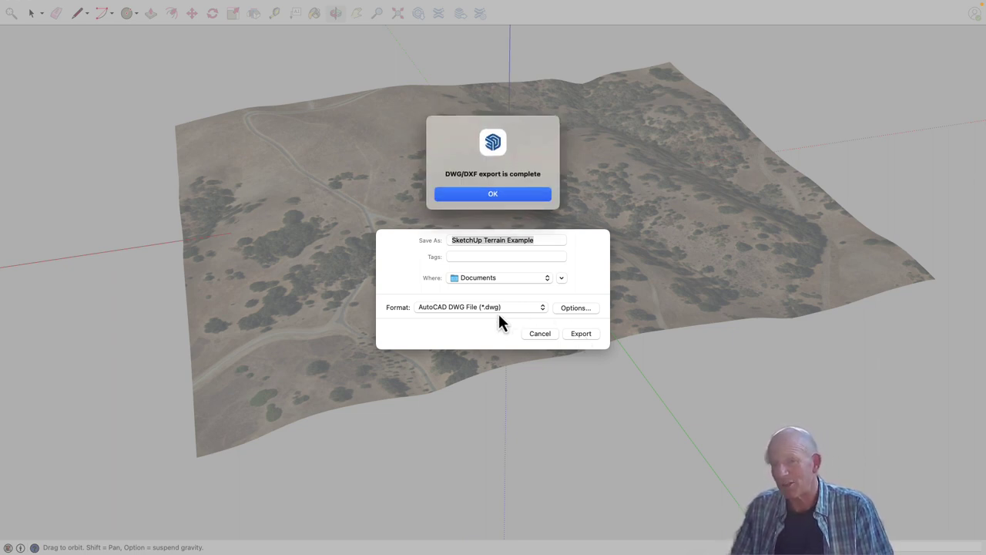
left_click(500, 197)
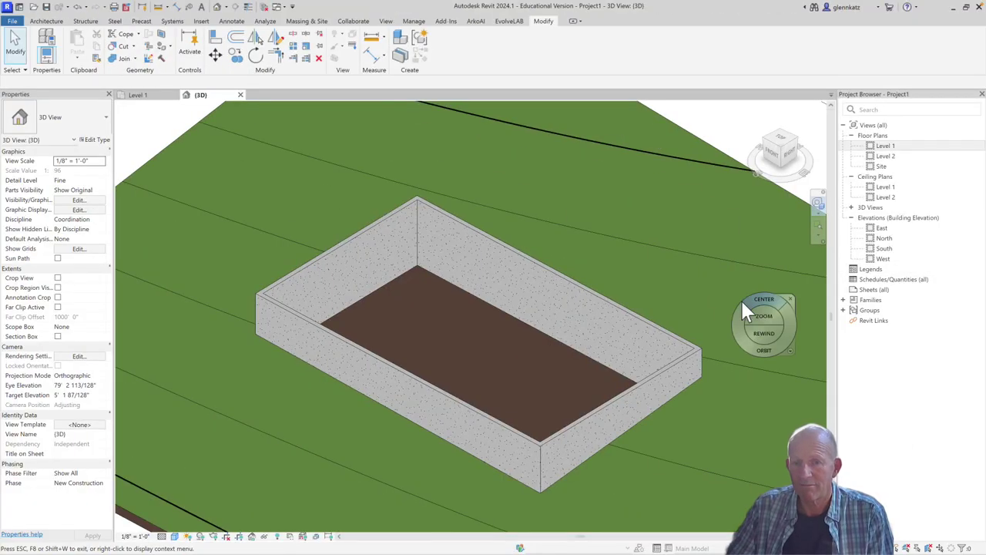
Dismiss the navigation wheel and create a new project from the default template.
key("Escape")
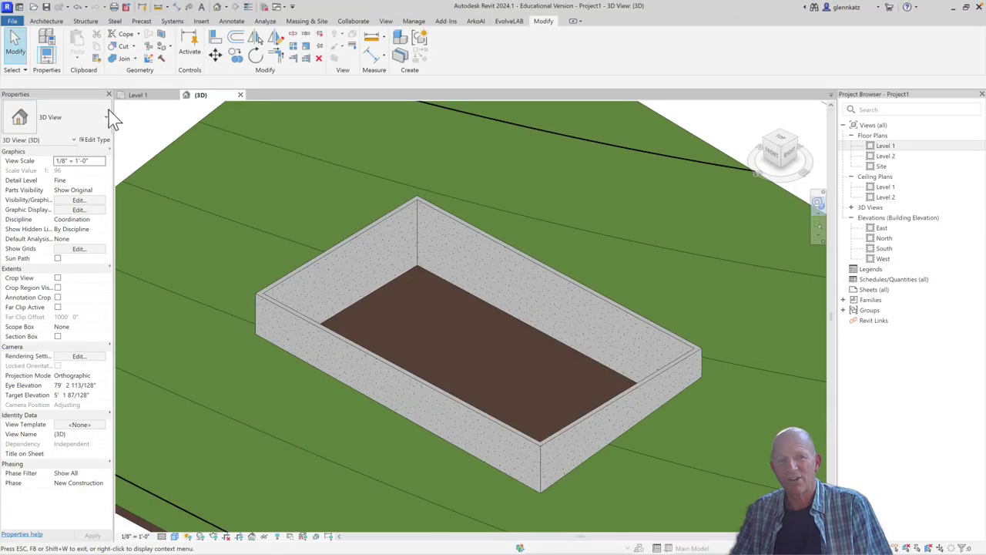
left_click(15, 22)
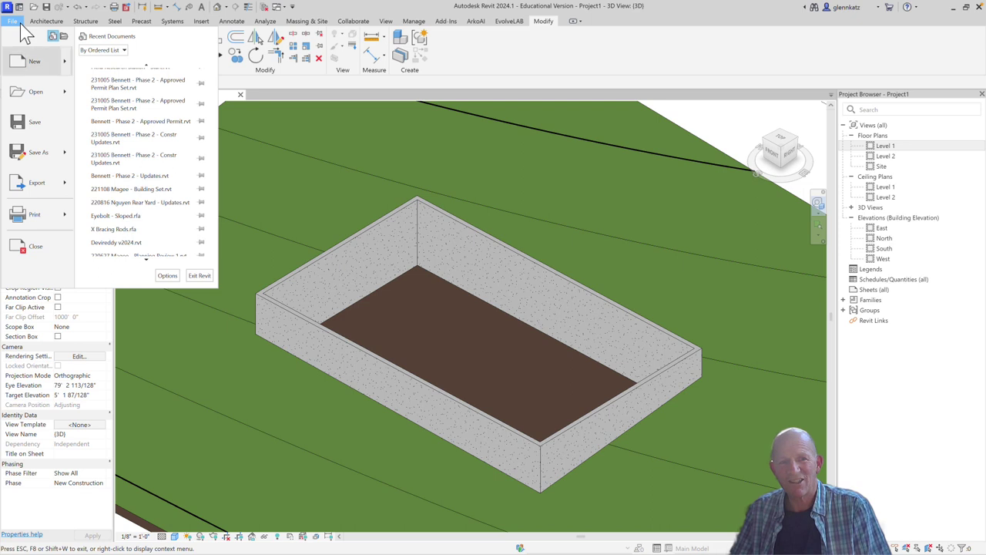
mouse_move(67, 77)
left_click(99, 67)
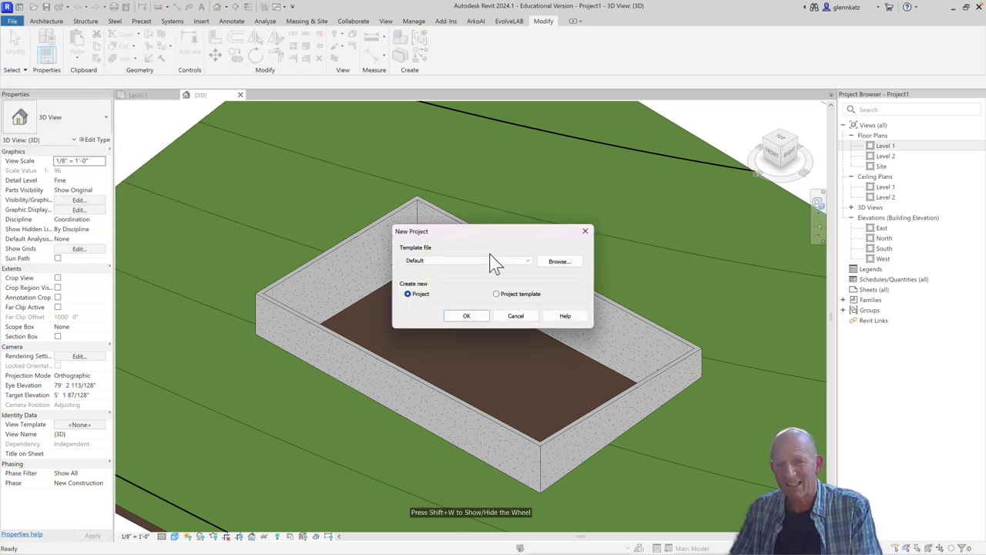
left_click(466, 316)
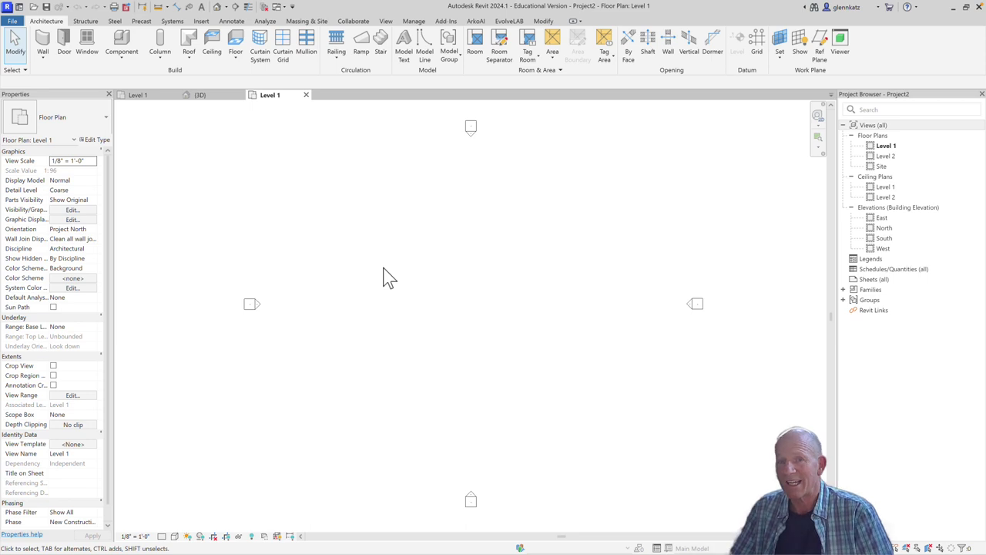
Link SketchUp Terrain Example.dwg from Documents into the Level 1 plan.
left_click(202, 21)
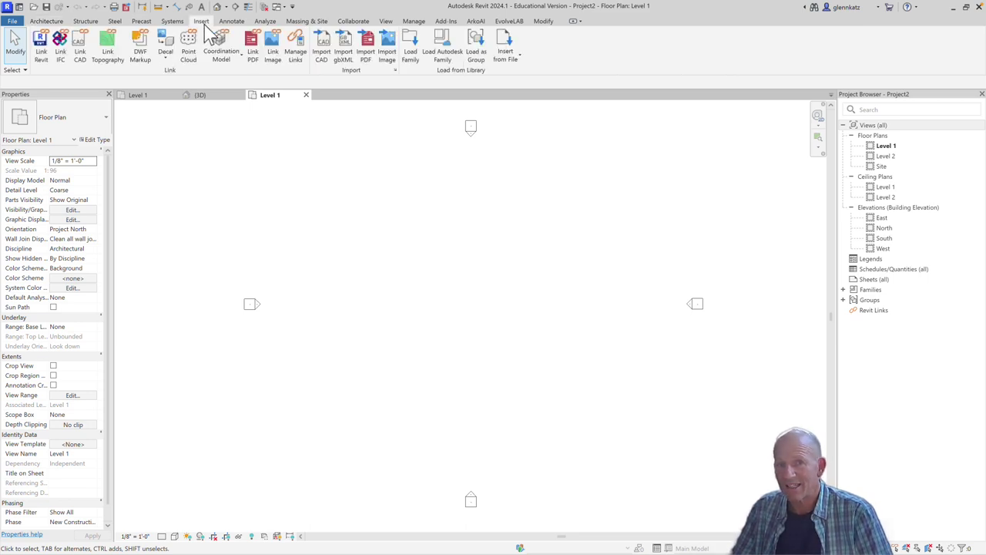
left_click(78, 58)
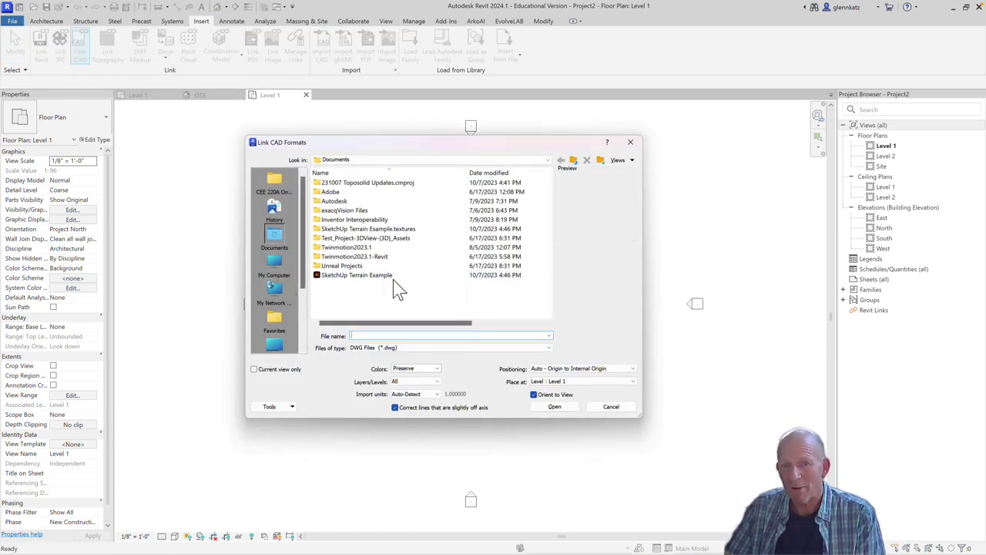
left_click(379, 276)
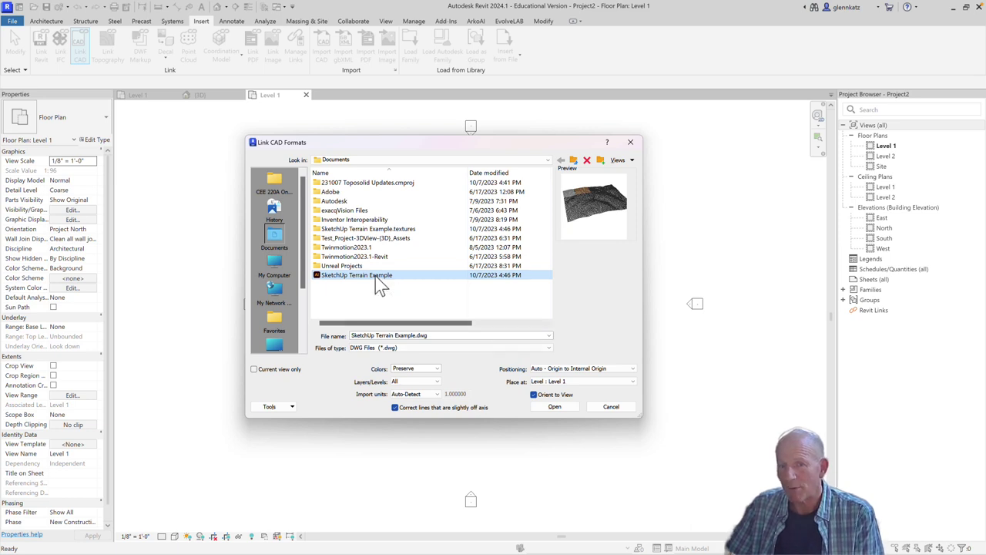
left_click(554, 407)
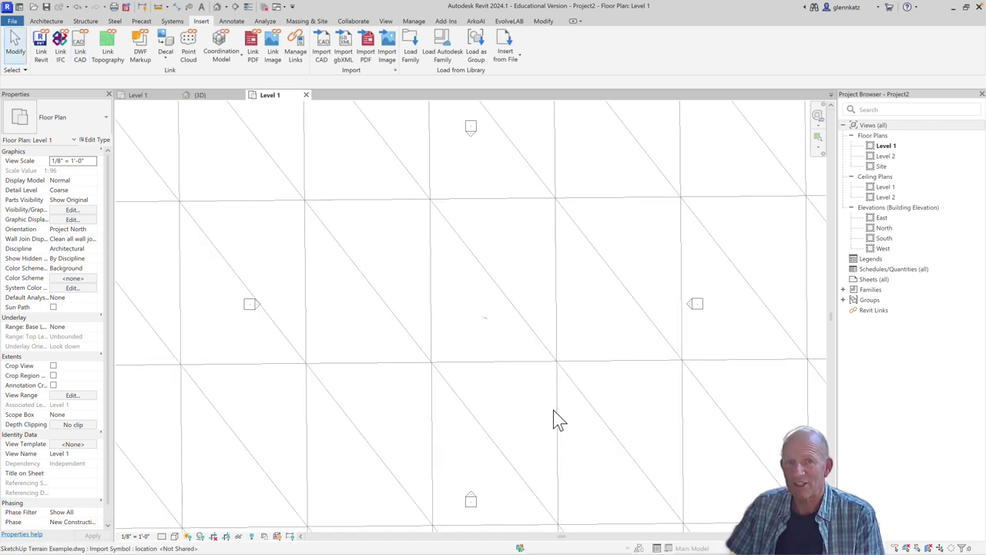
Switch to the 3D view, orbit the linked terrain mesh, and close the navigation wheel.
left_click(217, 7)
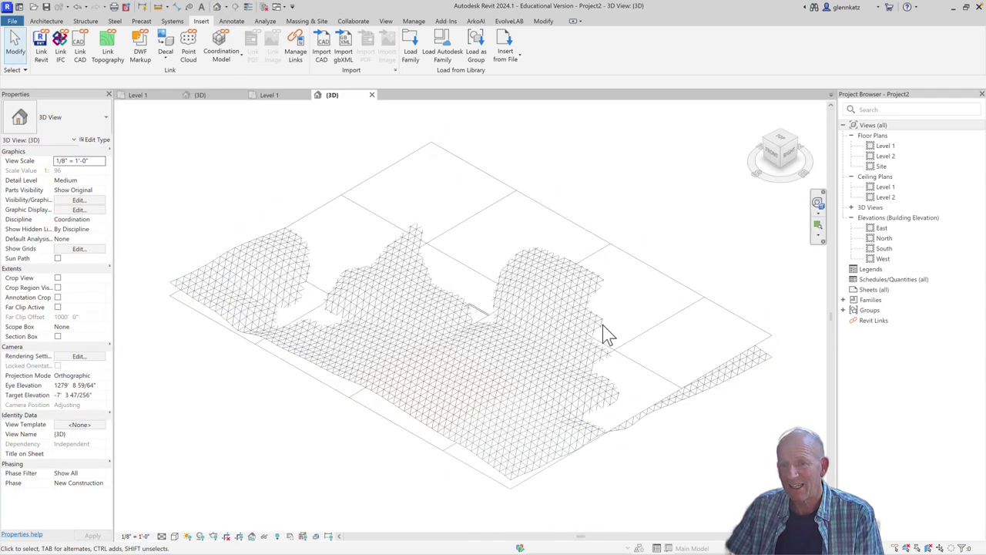
left_click(818, 202)
left_click(798, 222)
left_click_drag(647, 257, 332, 266)
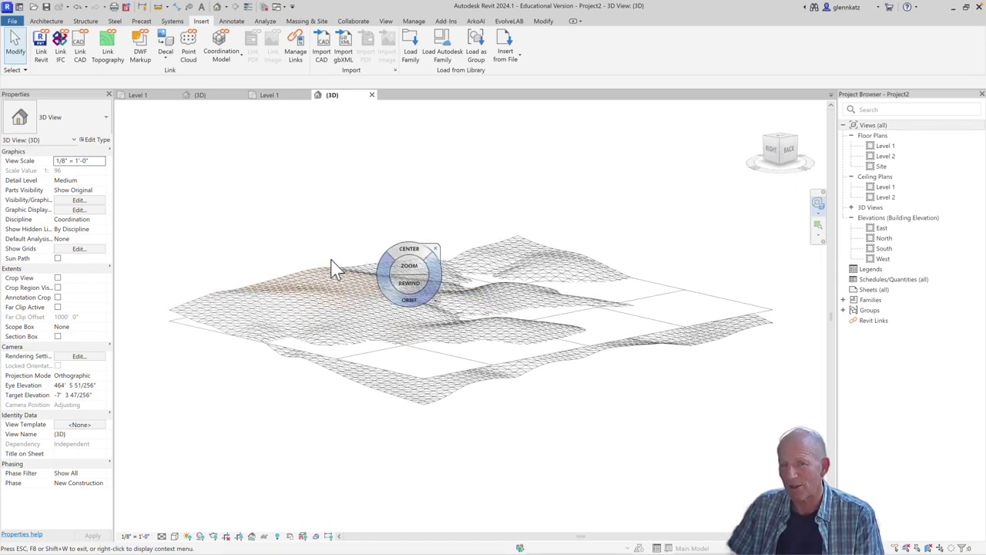
scroll(333, 270, "up", 5)
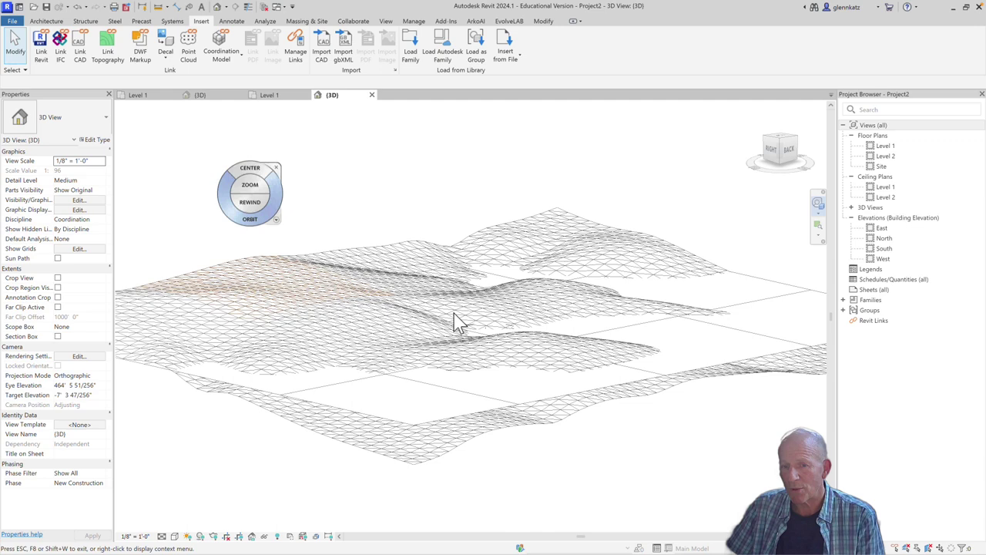
key("Escape")
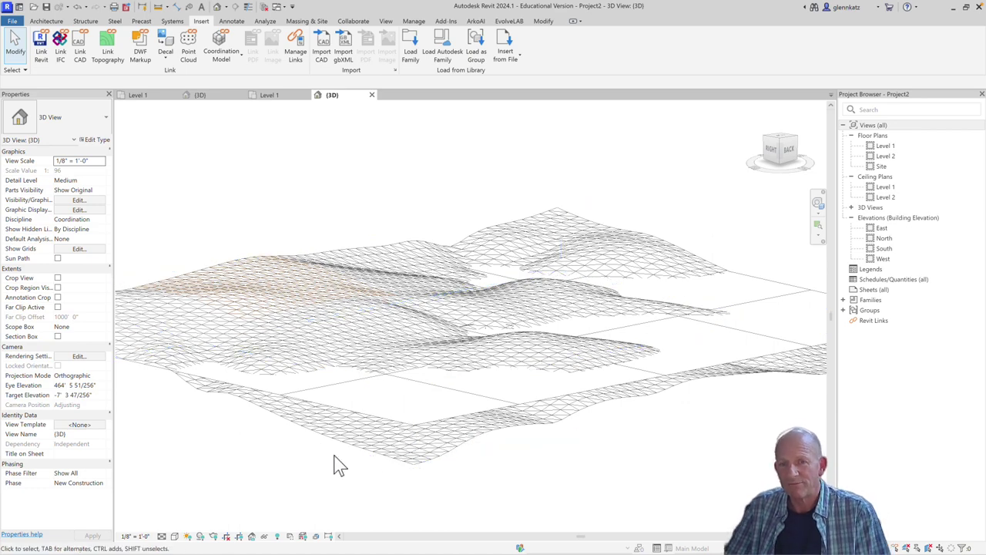
scroll(357, 289, "down", 4)
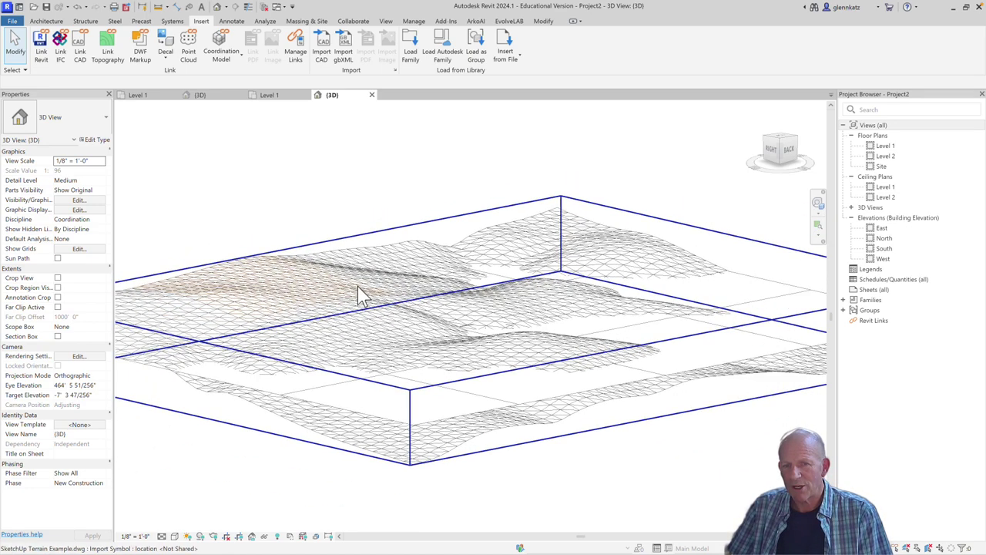
middle_click_drag(358, 286, 363, 292)
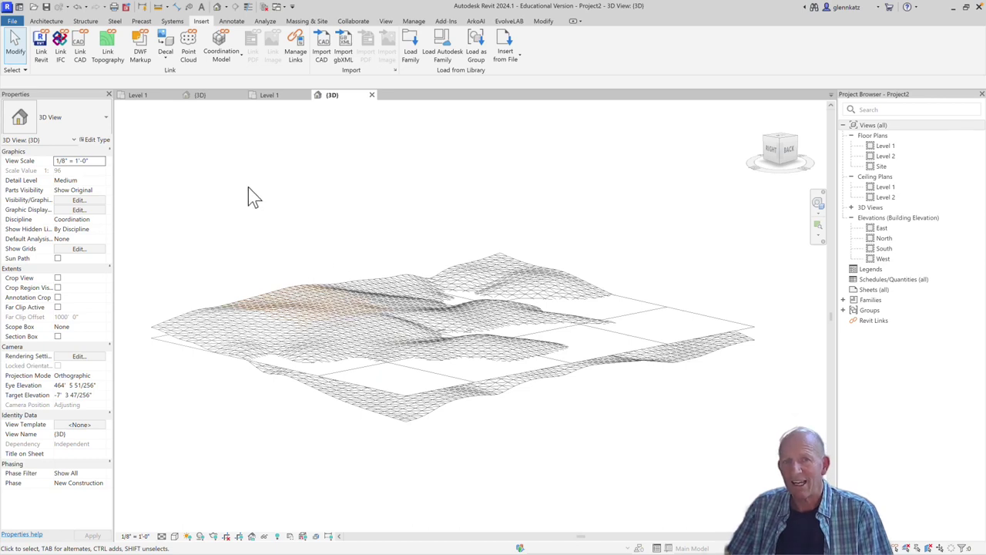
Start a toposolid with Create from CAD and pick the linked terrain DWG as the source.
left_click(306, 22)
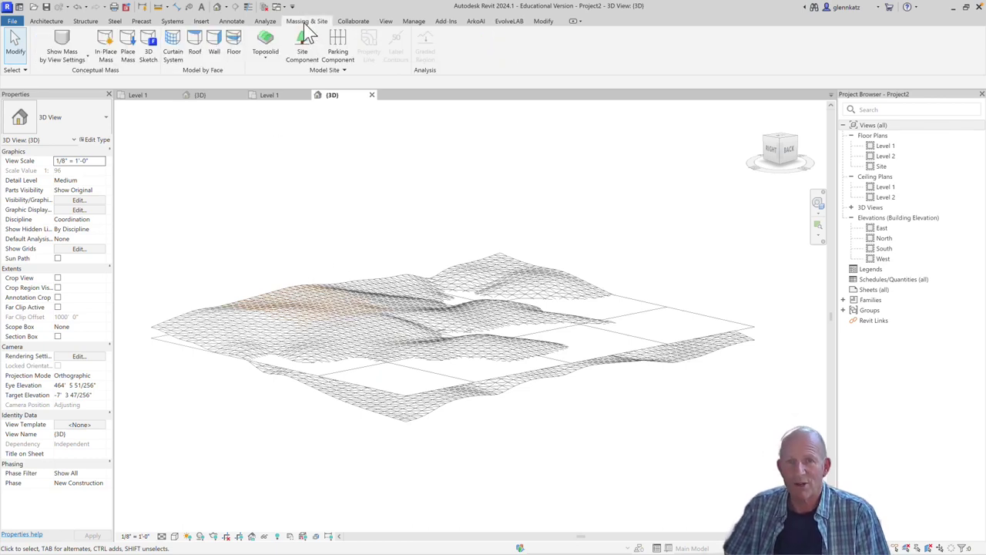
left_click(266, 59)
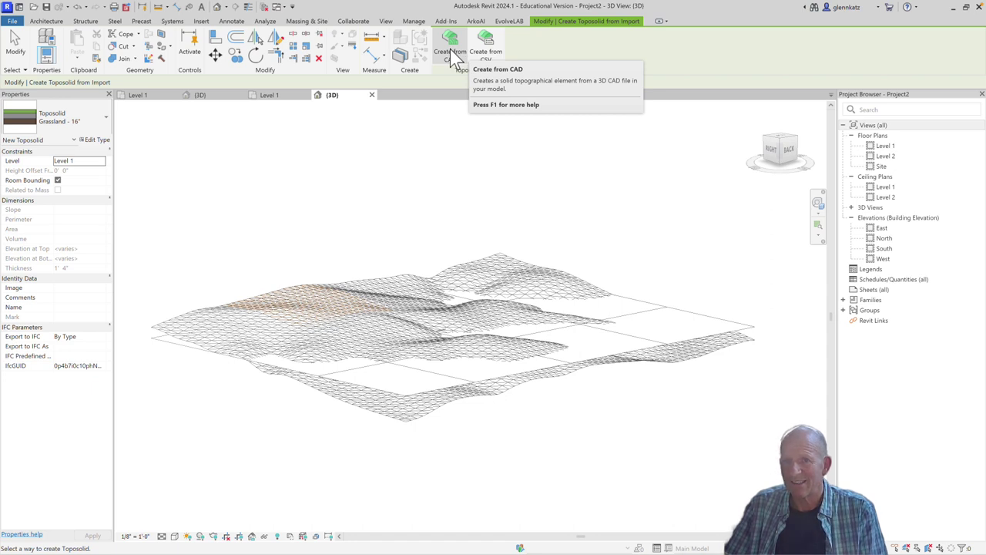
left_click(453, 54)
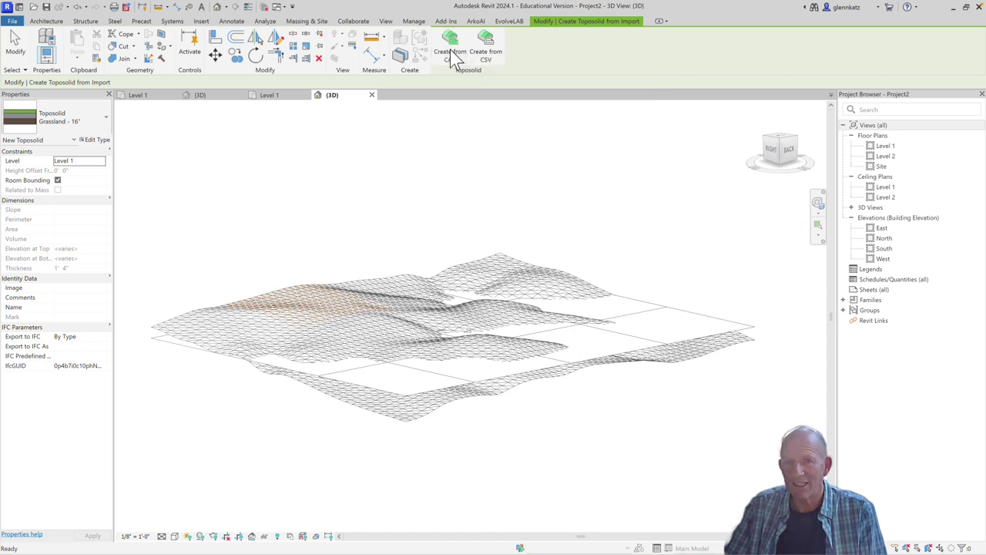
left_click(418, 269)
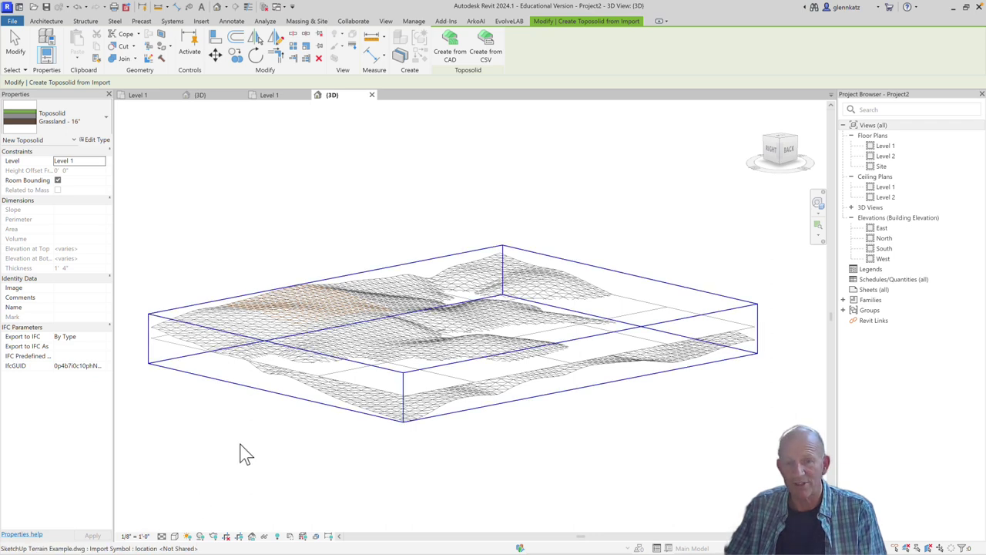
left_click(273, 356)
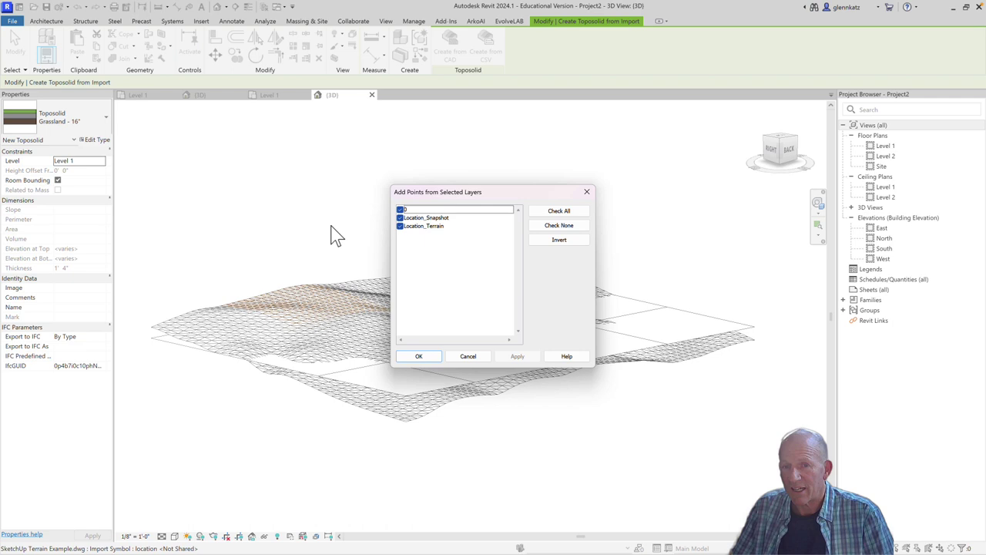
Build the toposolid points only from the Location_Terrain layer, excluding layers 0 and Location_Snapshot.
left_click(400, 210)
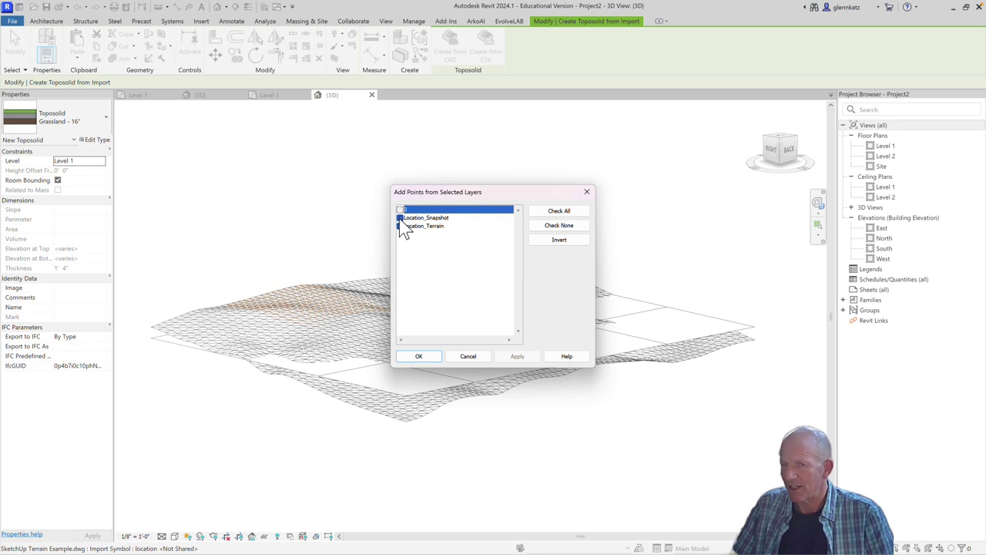
left_click(400, 218)
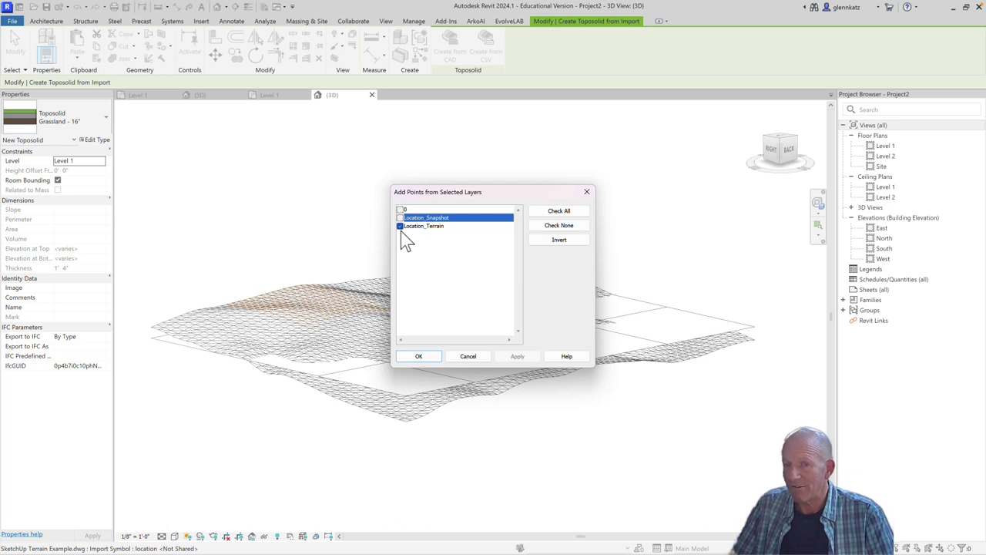
left_click(419, 356)
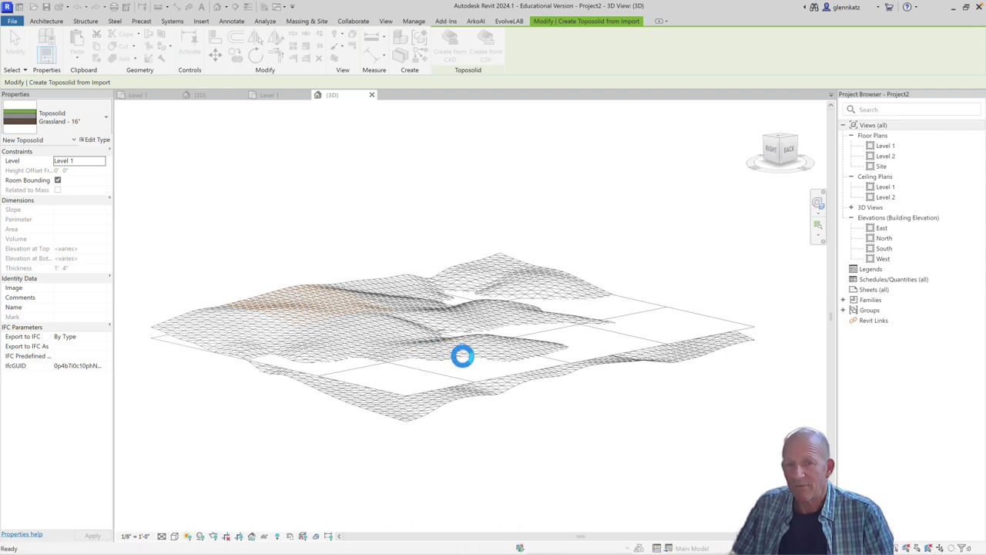
Hide the imported SketchUp terrain DWG's category in the 3D view, leaving the Grassland 16" toposolid.
left_click(670, 520)
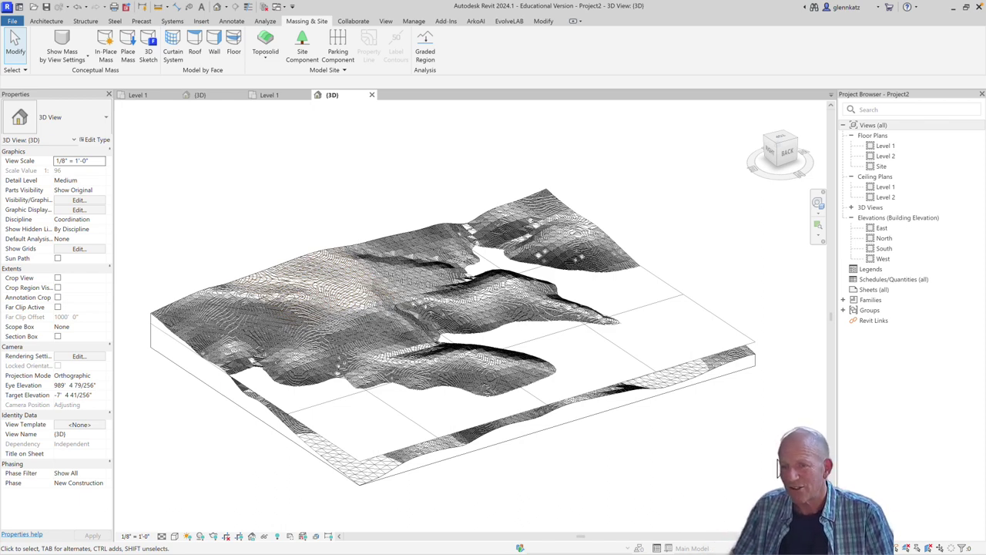
left_click(752, 348)
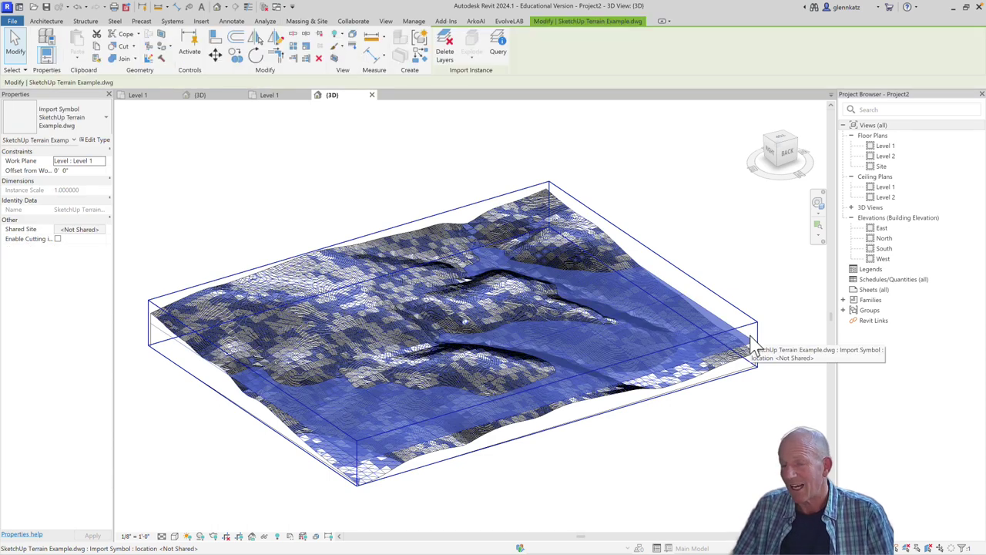
right_click(752, 349)
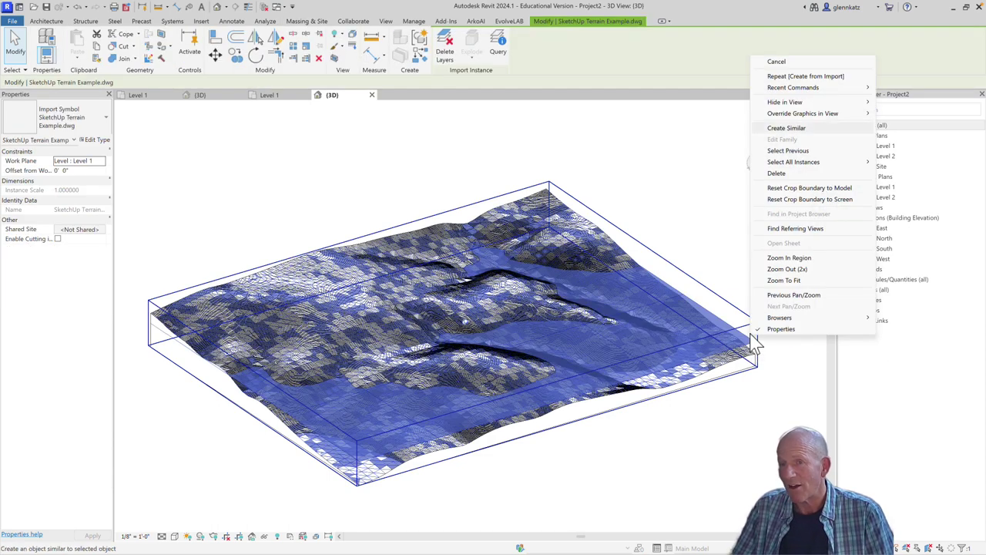
mouse_move(800, 102)
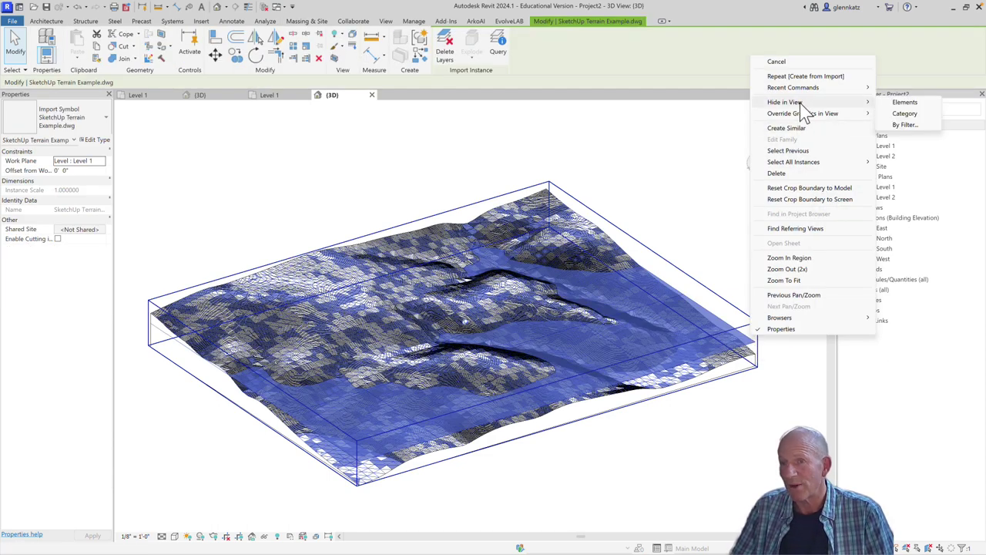
left_click(897, 112)
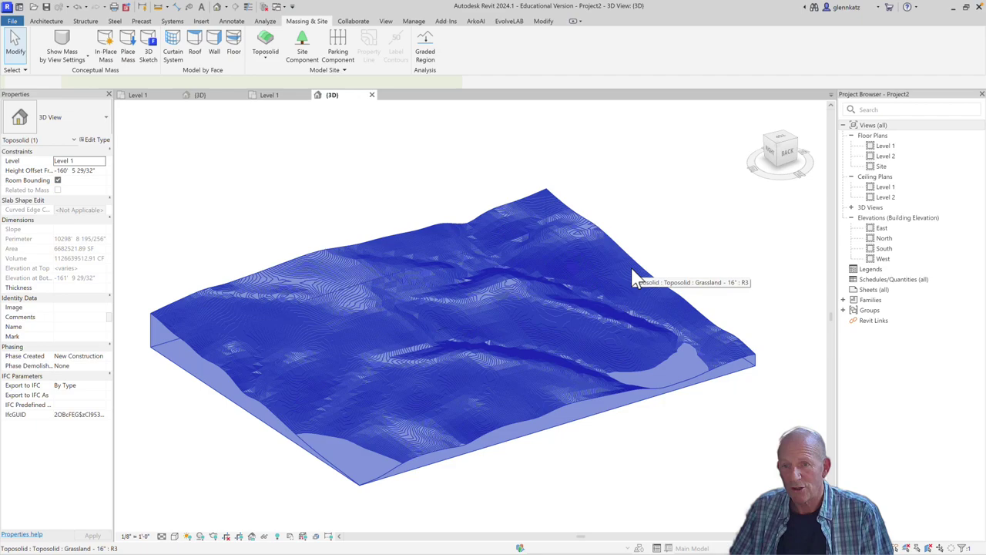
left_click(634, 279)
scroll(559, 300, "up", 3)
scroll(559, 292, "up", 3)
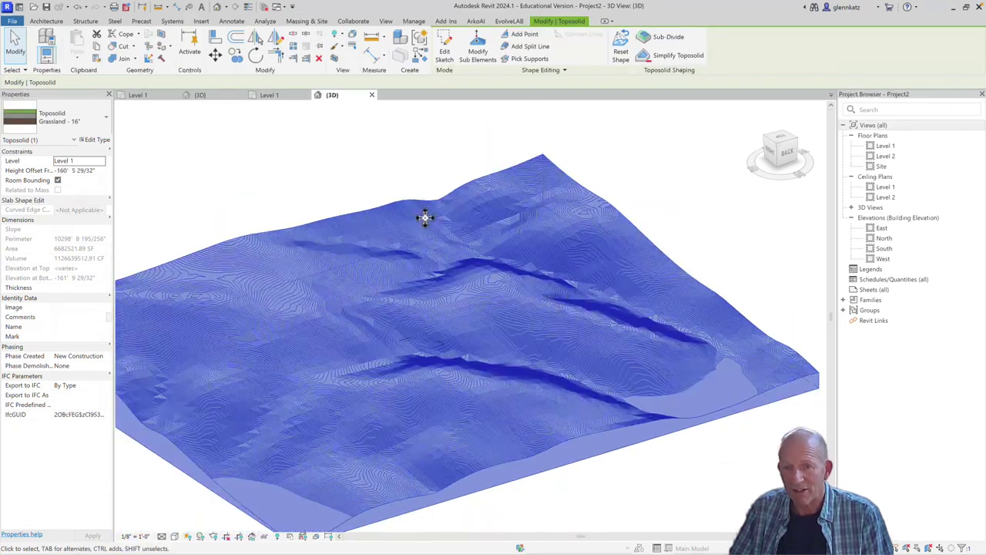
left_click(365, 180)
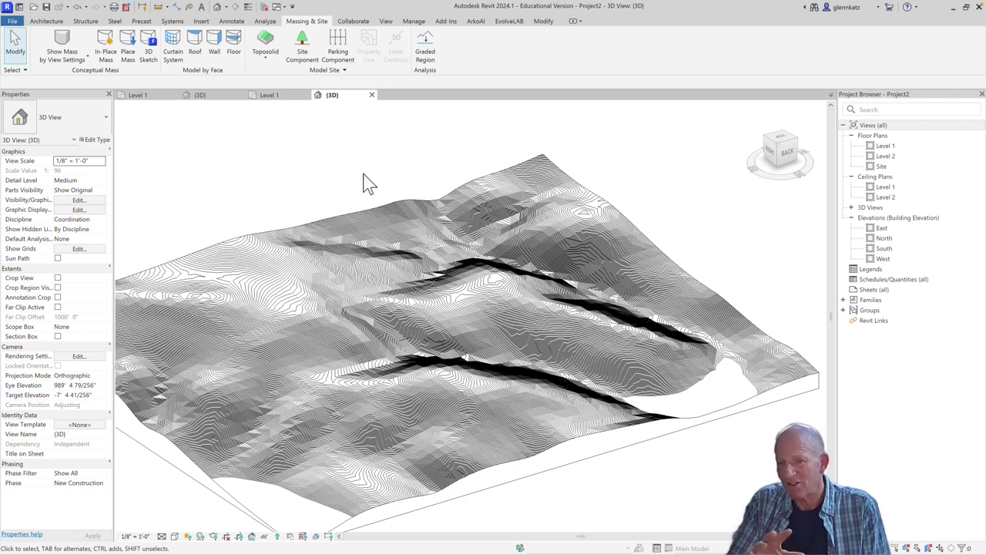
left_click(362, 229)
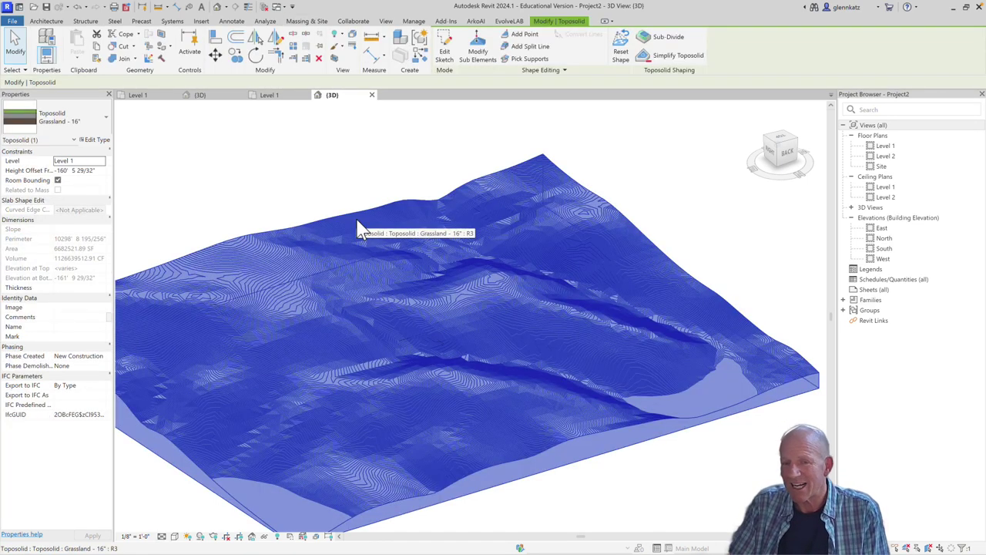